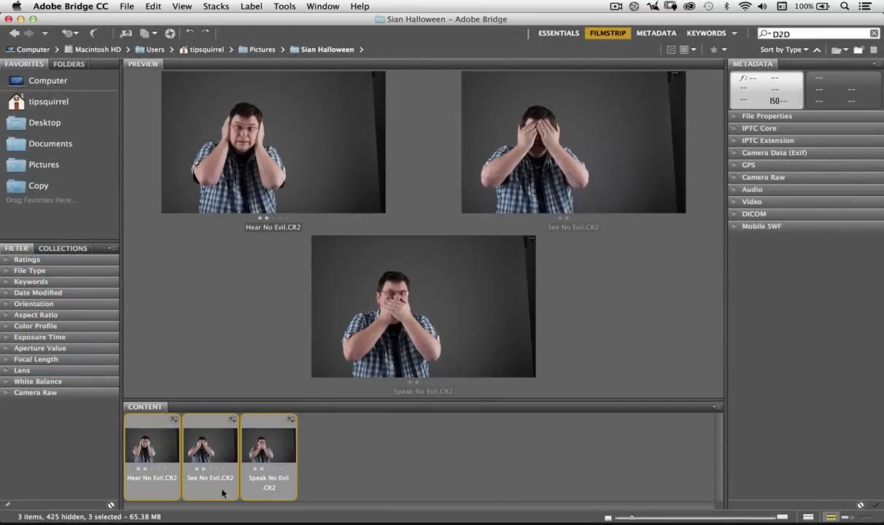
Preview the Hear, See and Speak No Evil photos one by one in Bridge
{"action": "left_click", "coordinate": [159, 419]}
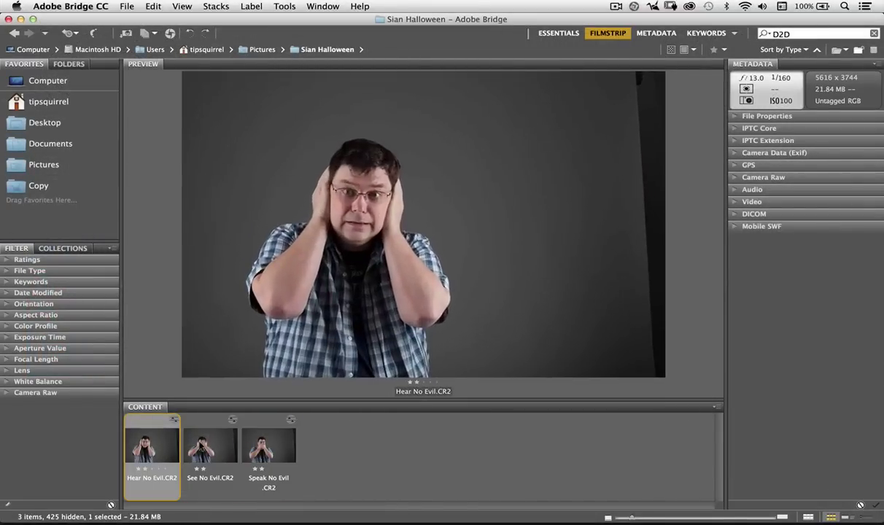
{"action": "left_click", "coordinate": [212, 442]}
{"action": "left_click", "coordinate": [251, 424]}
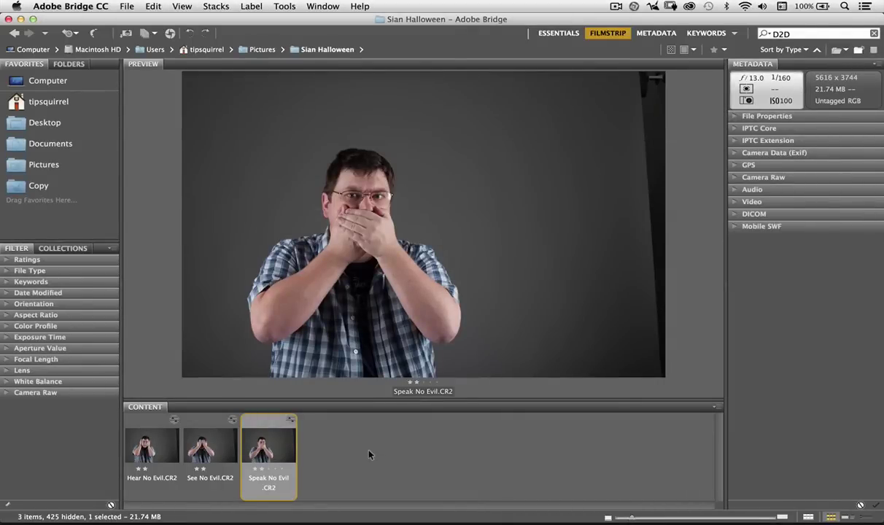
{"action": "left_click", "coordinate": [139, 422]}
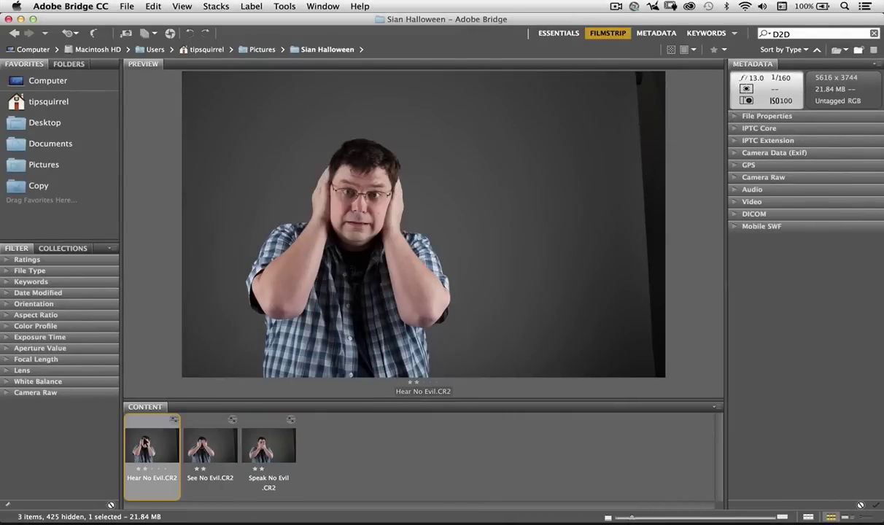
{"action": "left_click", "coordinate": [192, 419]}
{"action": "left_click", "coordinate": [253, 423]}
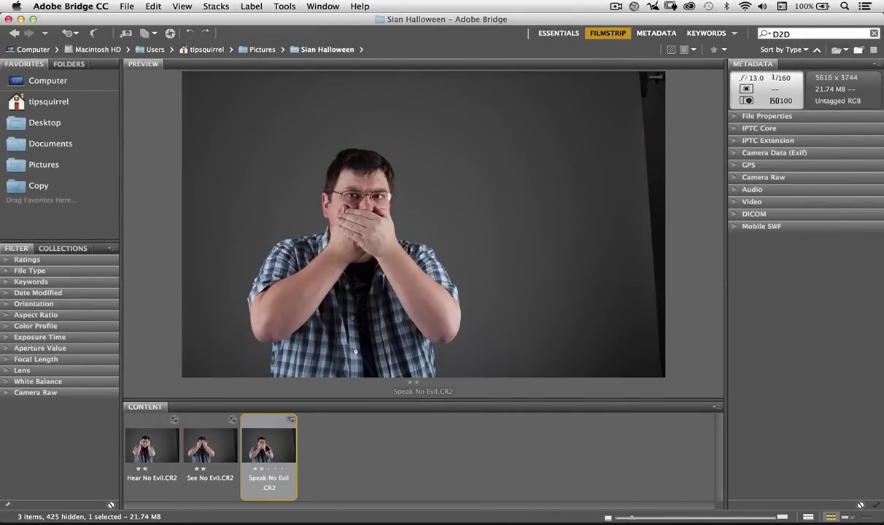
{"action": "left_click", "coordinate": [151, 452]}
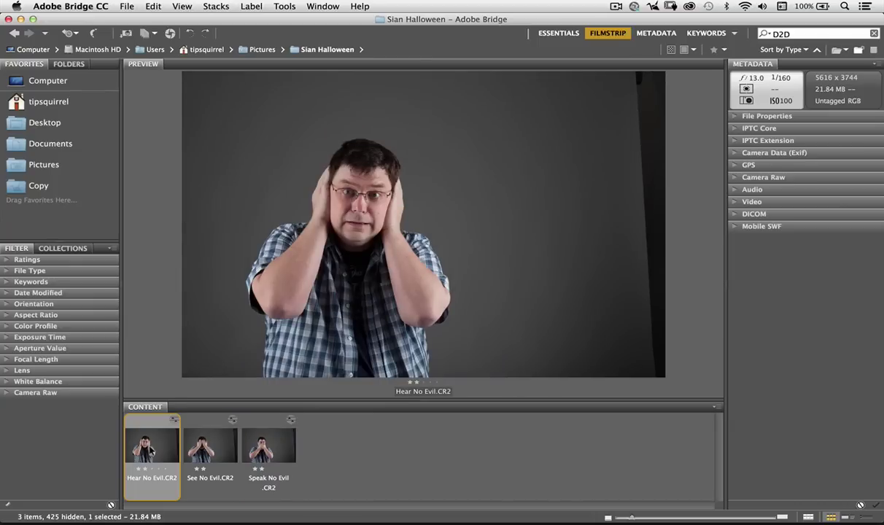
Select all three photos, from Hear No Evil through Speak No Evil
{"action": "left_click", "coordinate": [352, 456]}
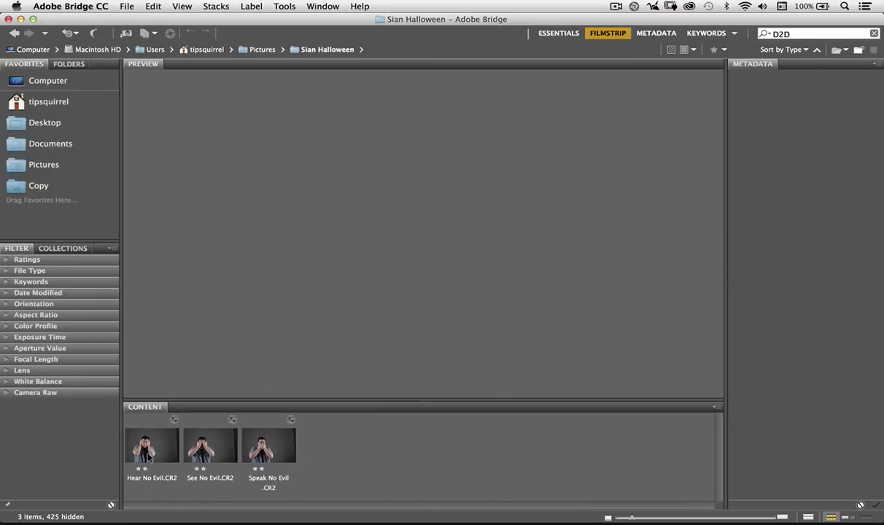
{"action": "left_click", "coordinate": [149, 456]}
{"action": "left_click", "coordinate": [249, 451], "text": "shift"}
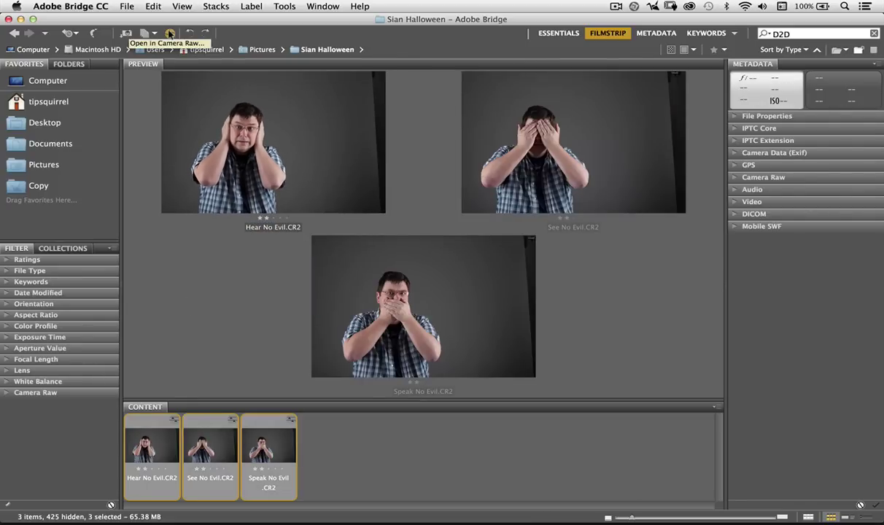
Open the three CR2 photos in Camera Raw, select all, and open them in Photoshop
{"action": "left_click", "coordinate": [169, 34]}
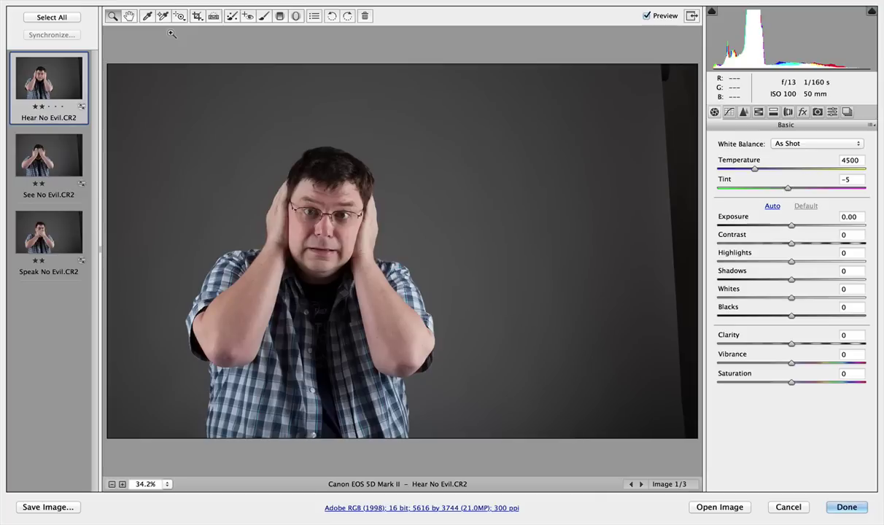
{"action": "left_click", "coordinate": [64, 17]}
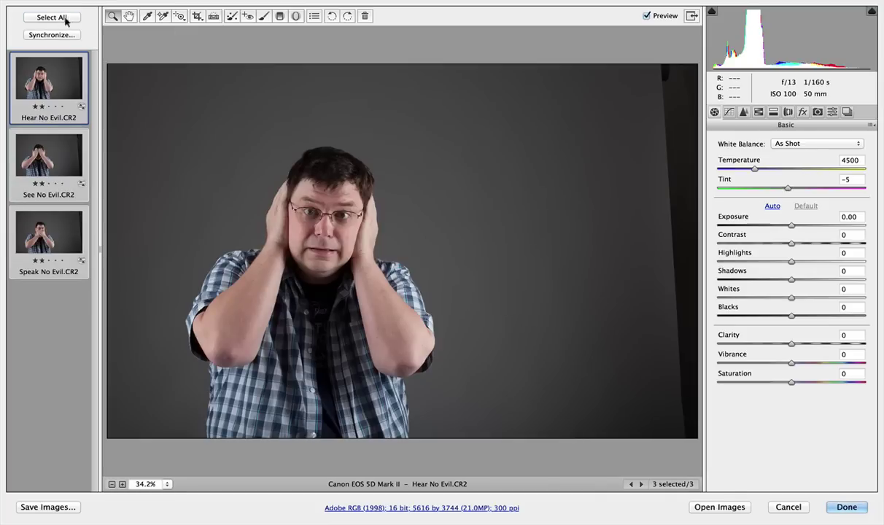
{"action": "left_click", "coordinate": [711, 507]}
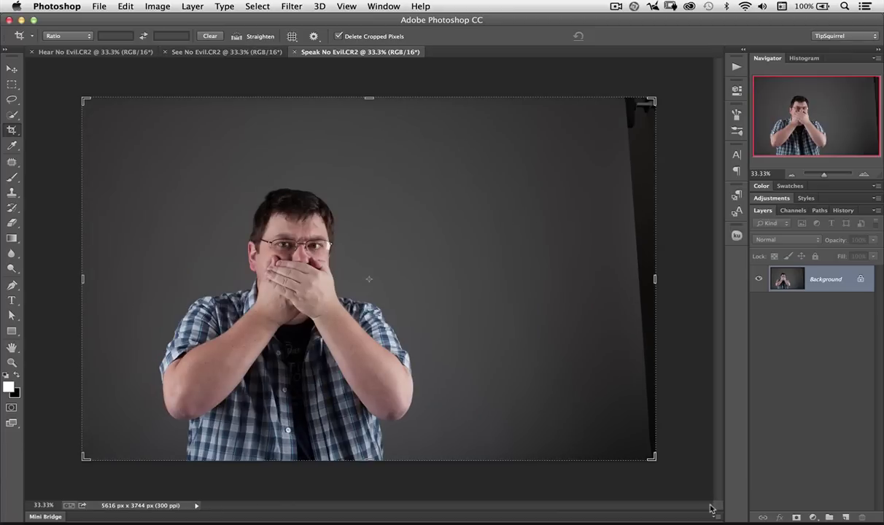
Crop-extend the Hear No Evil canvas to 10822 × 3744 px, black filling the right side
{"action": "left_click", "coordinate": [125, 53]}
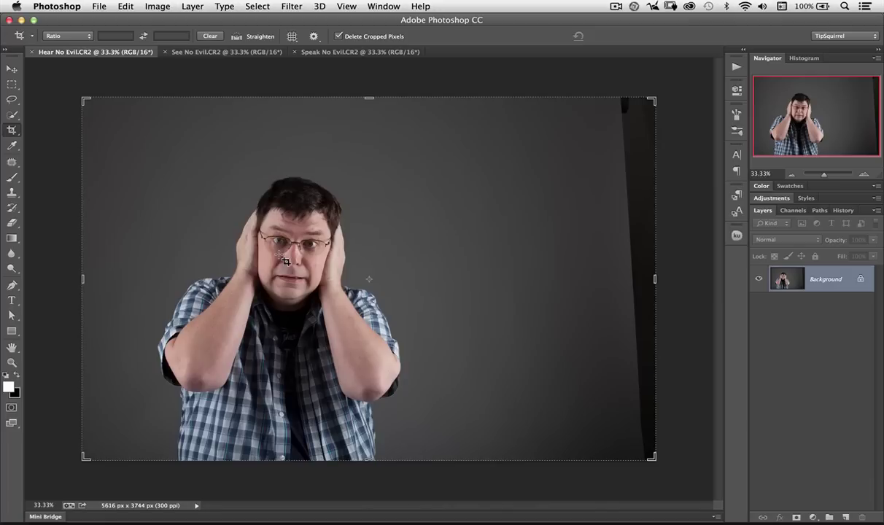
{"action": "key", "text": "super"}
{"action": "key", "text": "super+minus"}
{"action": "key", "text": "super+minus"}
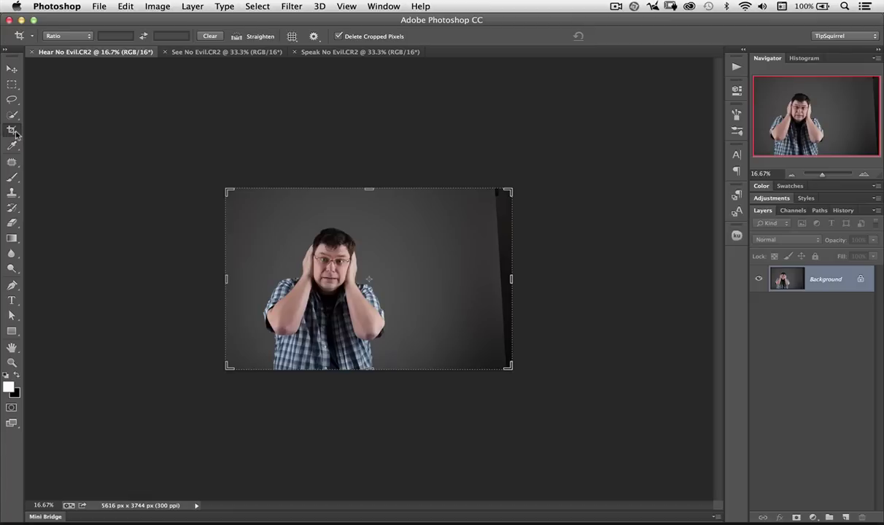
{"action": "left_click_drag", "start_coordinate": [511, 278], "coordinate": [643, 278]}
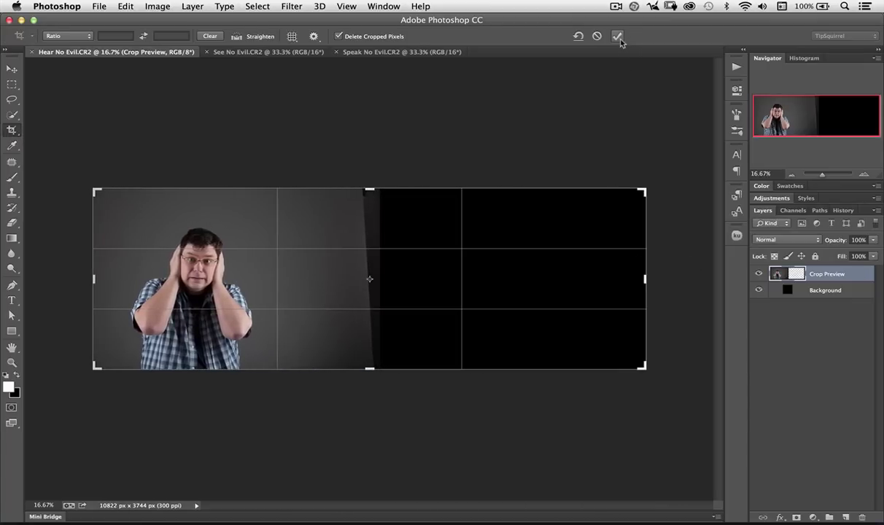
{"action": "left_click", "coordinate": [621, 36]}
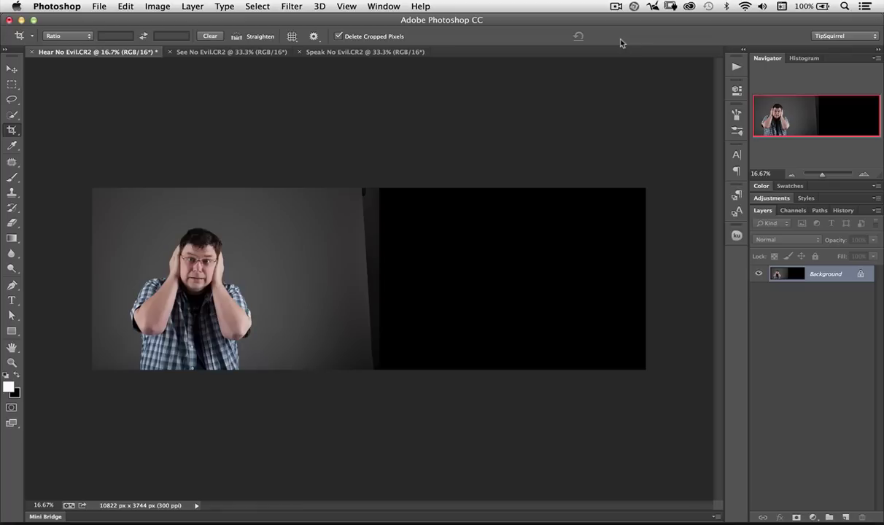
Undo the black extension and unlock the Background into an ordinary layer
{"action": "key", "text": "super+z"}
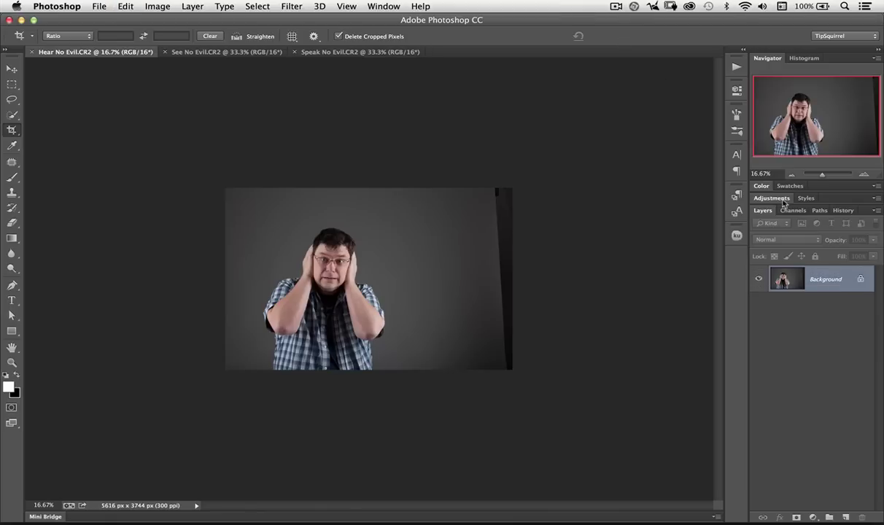
{"action": "left_click", "coordinate": [846, 279]}
{"action": "left_click_drag", "start_coordinate": [847, 278], "coordinate": [863, 516]}
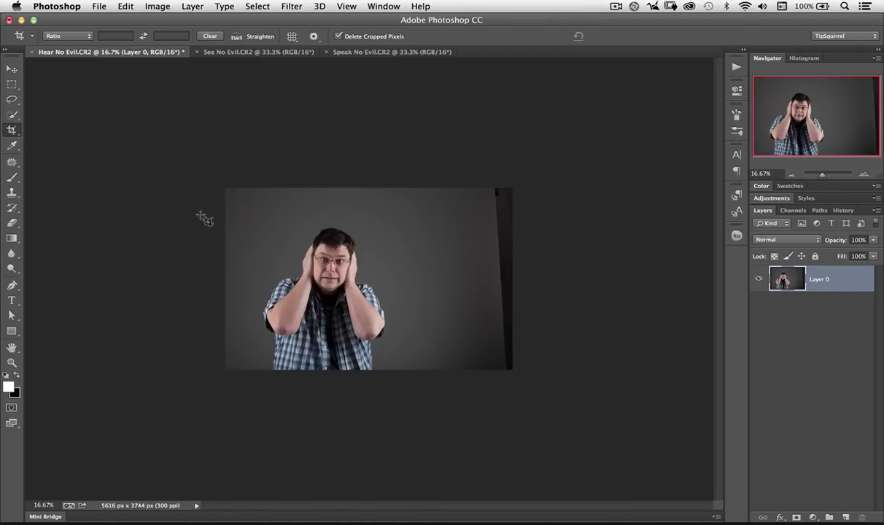
Extend the canvas to 12213 × 3744 px with transparent space on the right
{"action": "left_click", "coordinate": [232, 223]}
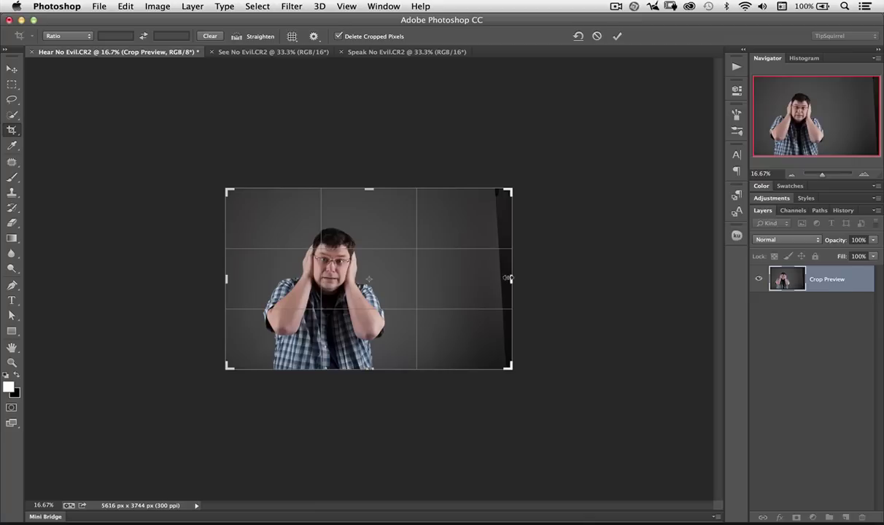
{"action": "left_click_drag", "start_coordinate": [510, 278], "coordinate": [682, 278]}
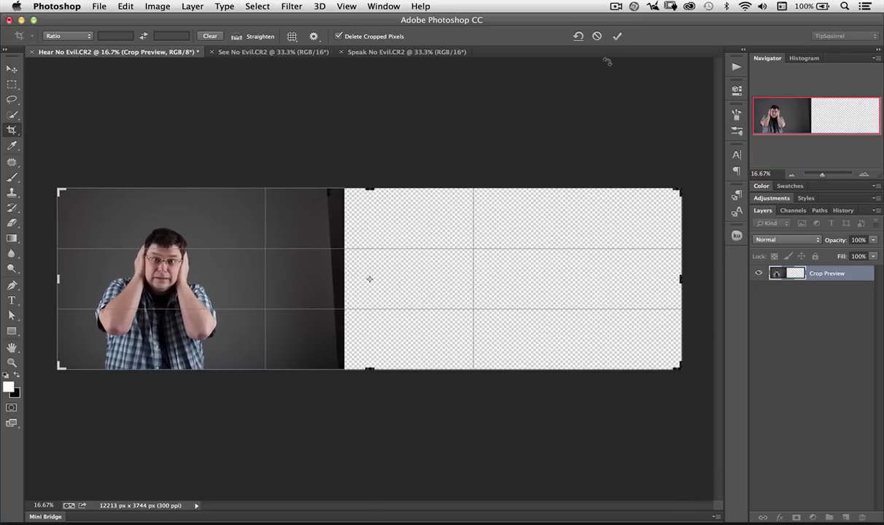
{"action": "left_click", "coordinate": [617, 37]}
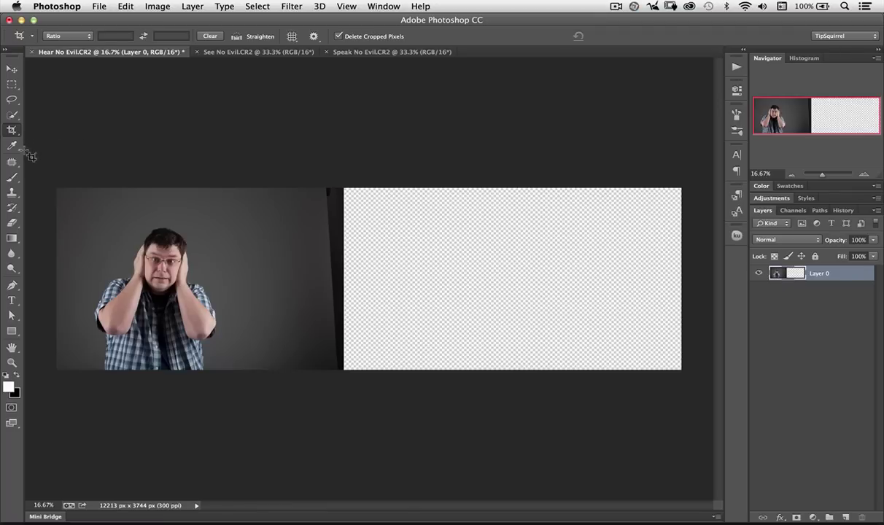
Lasso a loose outline around the man, save it as channel Alpha 1, then deselect
{"action": "key", "text": "l"}
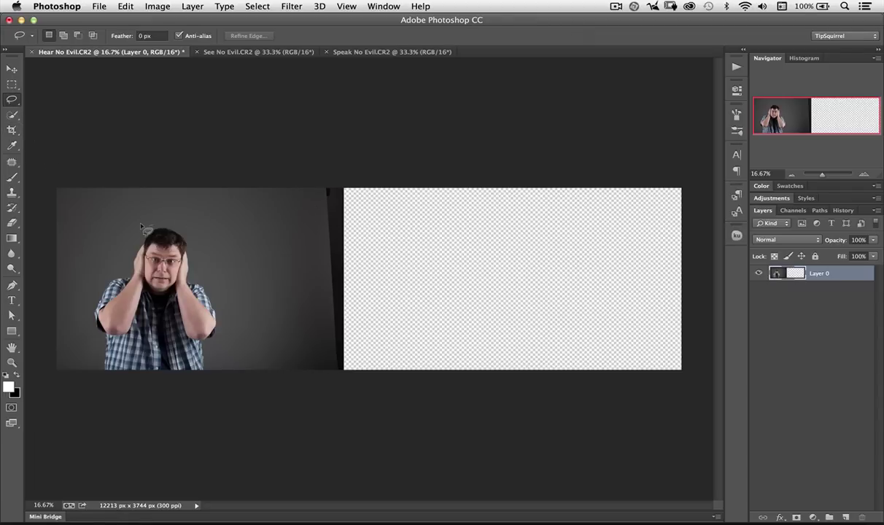
{"action": "mouse_move", "coordinate": [141, 229]}
{"action": "left_mouse_down"}
{"action": "mouse_move", "coordinate": [122, 267]}
{"action": "mouse_move", "coordinate": [86, 297]}
{"action": "mouse_move", "coordinate": [94, 376]}
{"action": "mouse_move", "coordinate": [107, 387]}
{"action": "mouse_move", "coordinate": [187, 395]}
{"action": "mouse_move", "coordinate": [220, 389]}
{"action": "mouse_move", "coordinate": [207, 354]}
{"action": "mouse_move", "coordinate": [219, 321]}
{"action": "mouse_move", "coordinate": [213, 292]}
{"action": "mouse_move", "coordinate": [191, 274]}
{"action": "mouse_move", "coordinate": [177, 224]}
{"action": "mouse_move", "coordinate": [144, 221]}
{"action": "left_mouse_up"}
{"action": "right_click", "coordinate": [215, 289]}
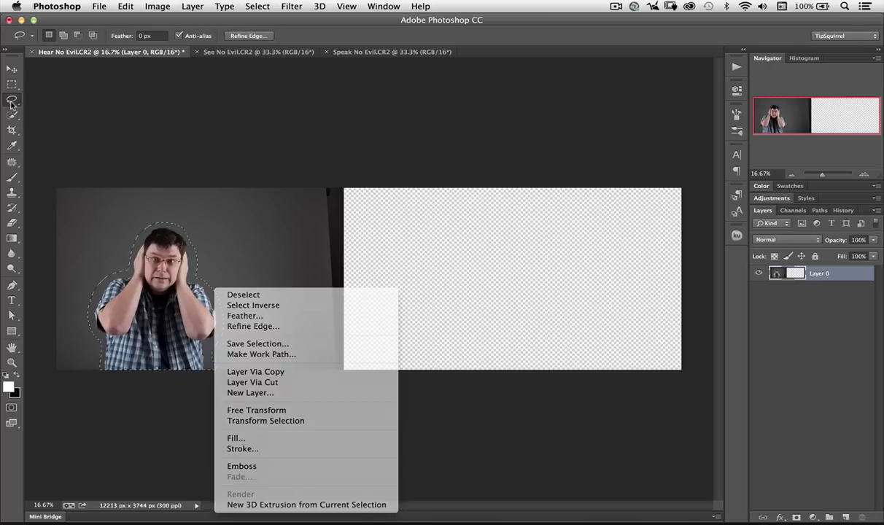
{"action": "left_click", "coordinate": [22, 97]}
{"action": "left_click", "coordinate": [792, 210]}
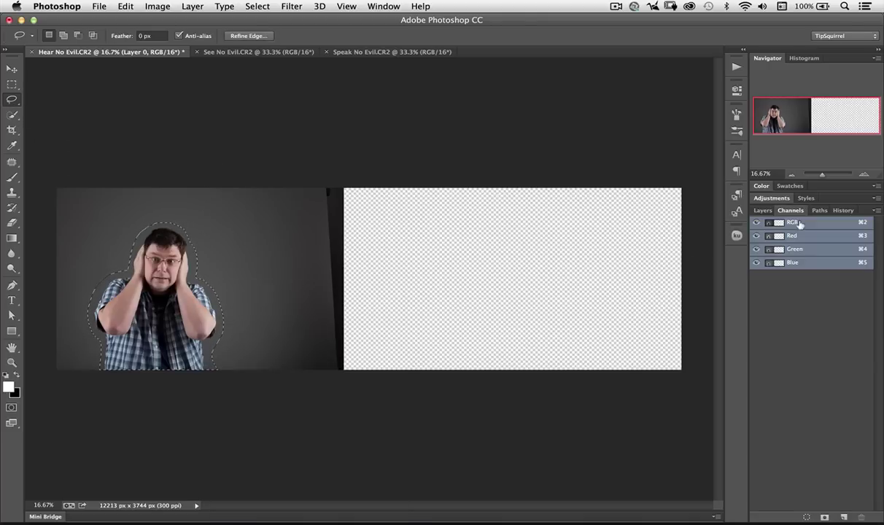
{"action": "left_click", "coordinate": [824, 517]}
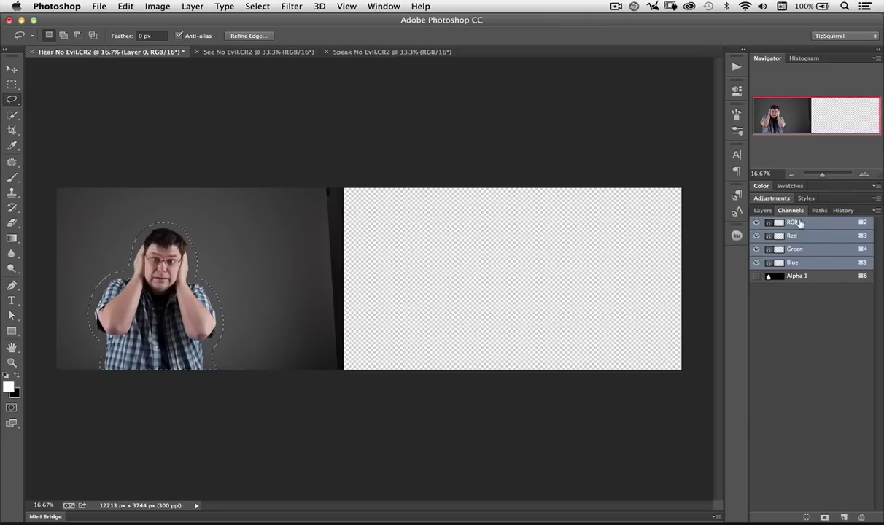
{"action": "left_click", "coordinate": [764, 211]}
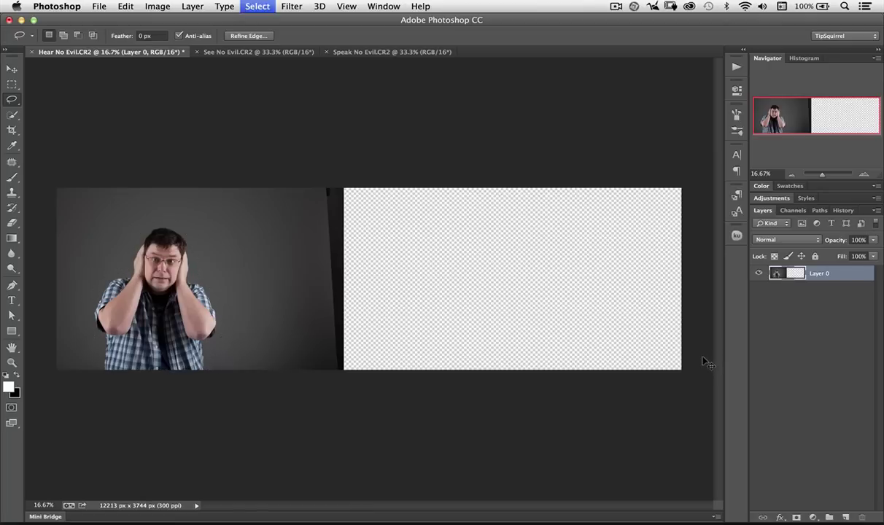
{"action": "key", "text": "super+d"}
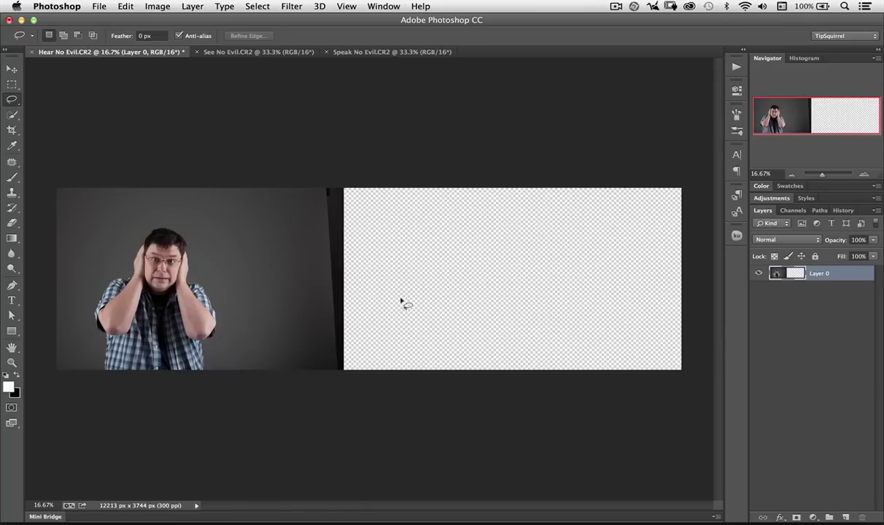
Start Content-Aware Scale with Protect set to Alpha 1 and skin-tone protection on
{"action": "left_click", "coordinate": [127, 9]}
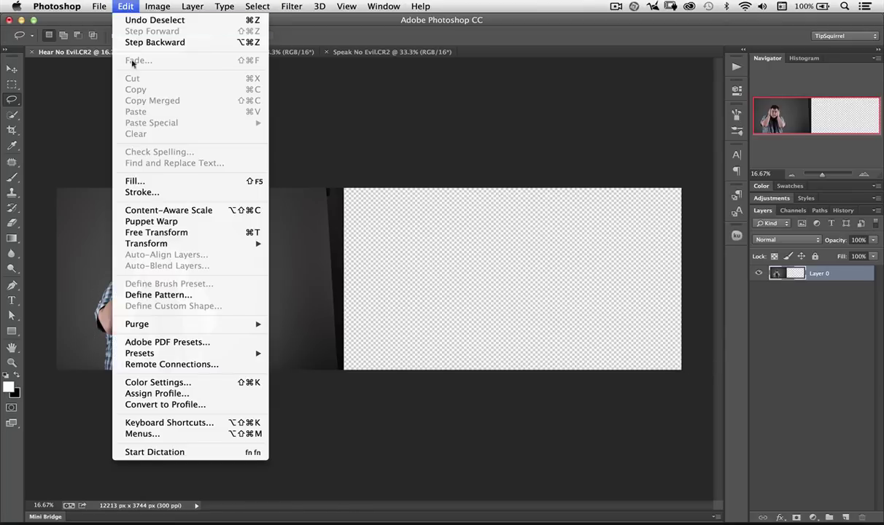
{"action": "left_click", "coordinate": [150, 212]}
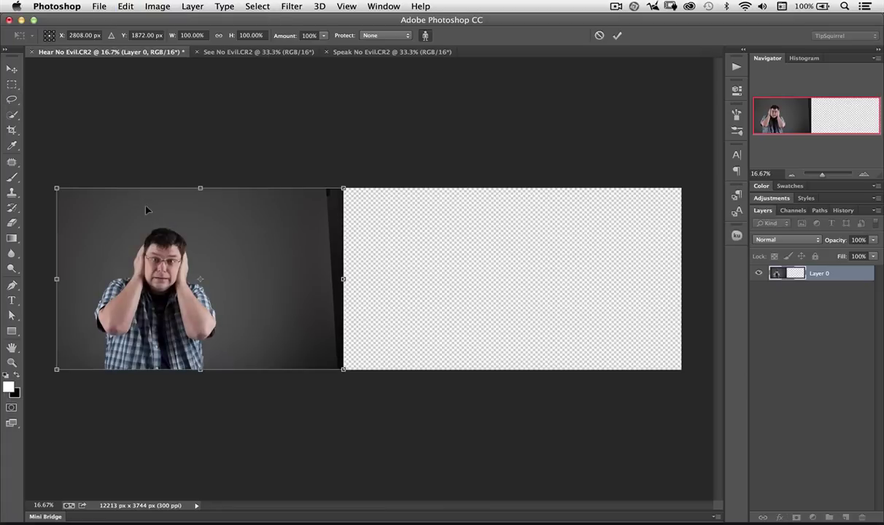
{"action": "left_click", "coordinate": [368, 35]}
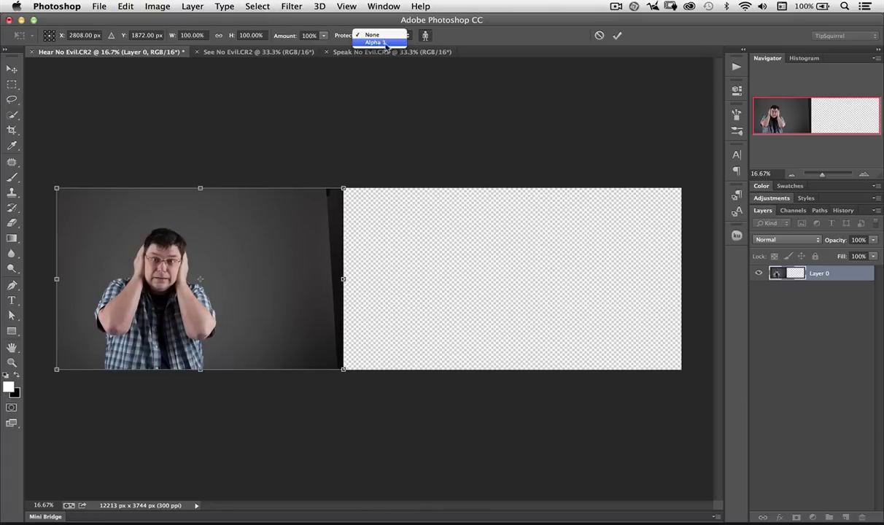
{"action": "left_click", "coordinate": [376, 42]}
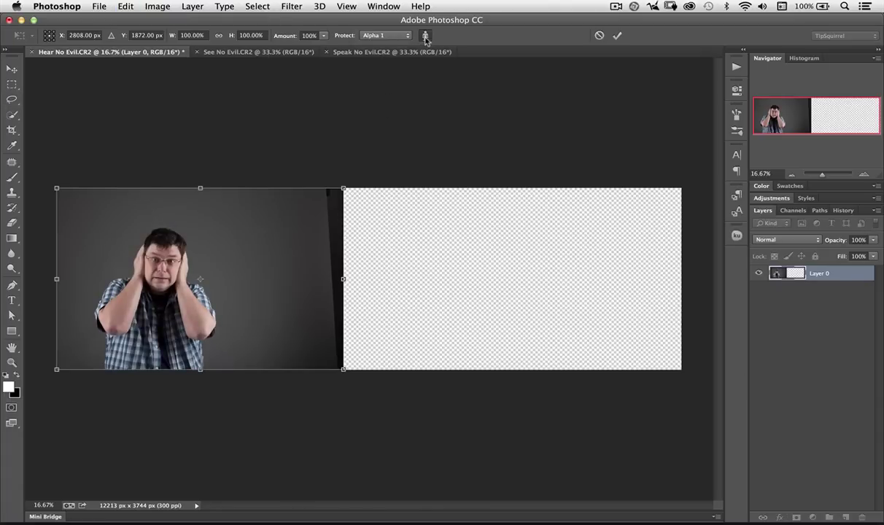
{"action": "left_click", "coordinate": [426, 37]}
Stretch the grey backdrop across the 12213 px canvas, commit, and shift the layer left
{"action": "left_click_drag", "start_coordinate": [234, 279], "coordinate": [398, 290]}
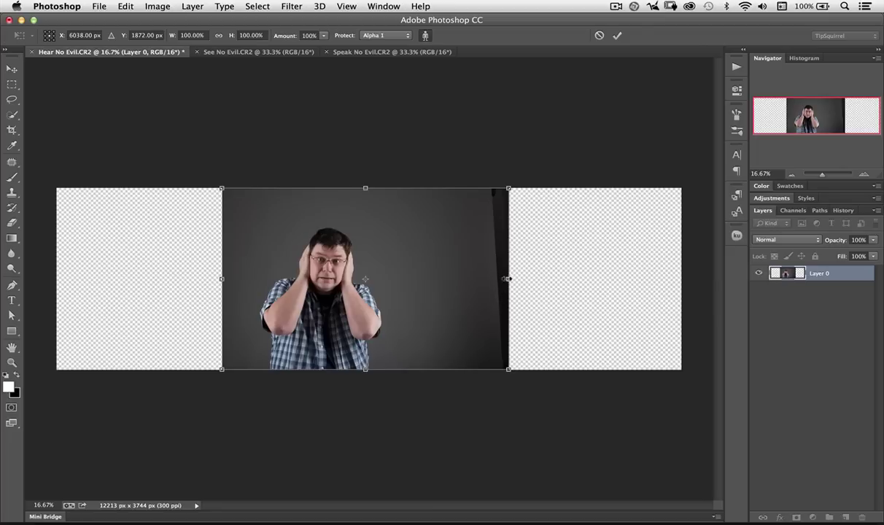
{"action": "left_click_drag", "start_coordinate": [509, 279], "coordinate": [565, 283]}
{"action": "left_click_drag", "start_coordinate": [108, 278], "coordinate": [77, 282]}
{"action": "left_click_drag", "start_coordinate": [359, 246], "coordinate": [503, 246]}
{"action": "left_click_drag", "start_coordinate": [232, 278], "coordinate": [106, 285]}
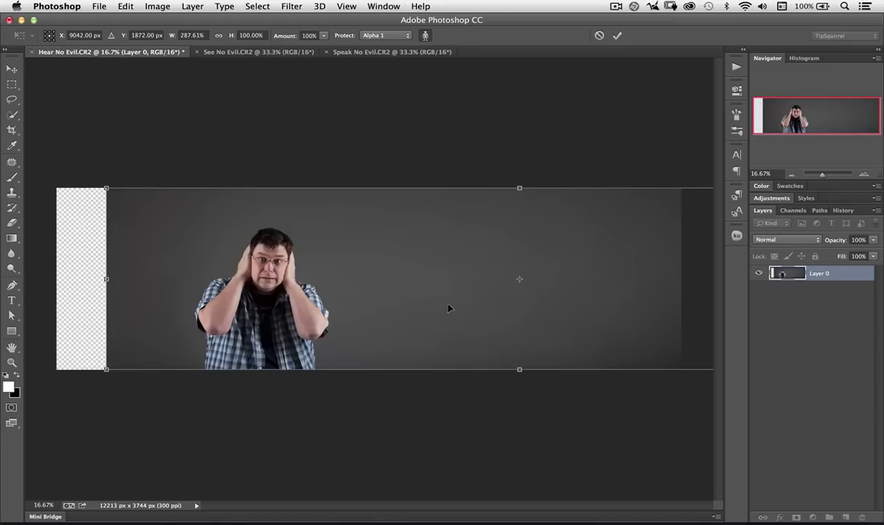
{"action": "left_click", "coordinate": [618, 35]}
{"action": "key", "text": "v"}
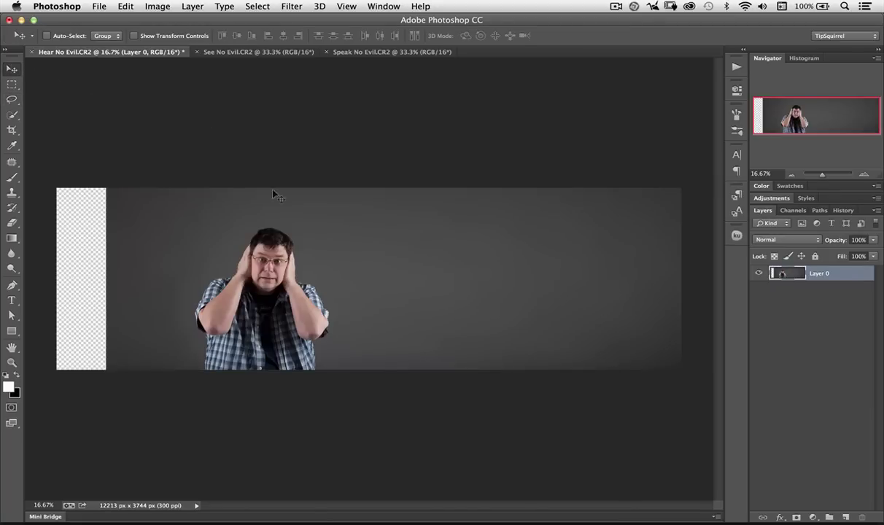
{"action": "left_click_drag", "start_coordinate": [442, 266], "coordinate": [393, 267]}
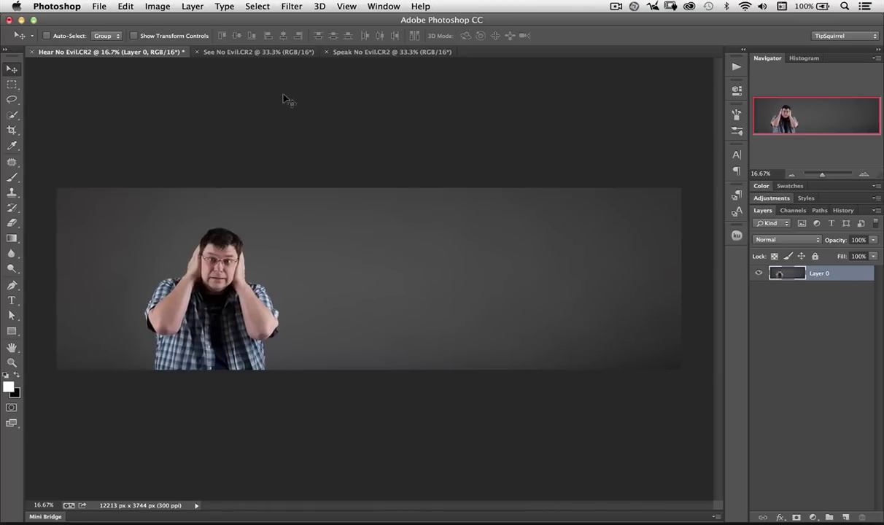
On See No Evil, set a crop trimming the top, dark right edge and left side
{"action": "left_click", "coordinate": [256, 53]}
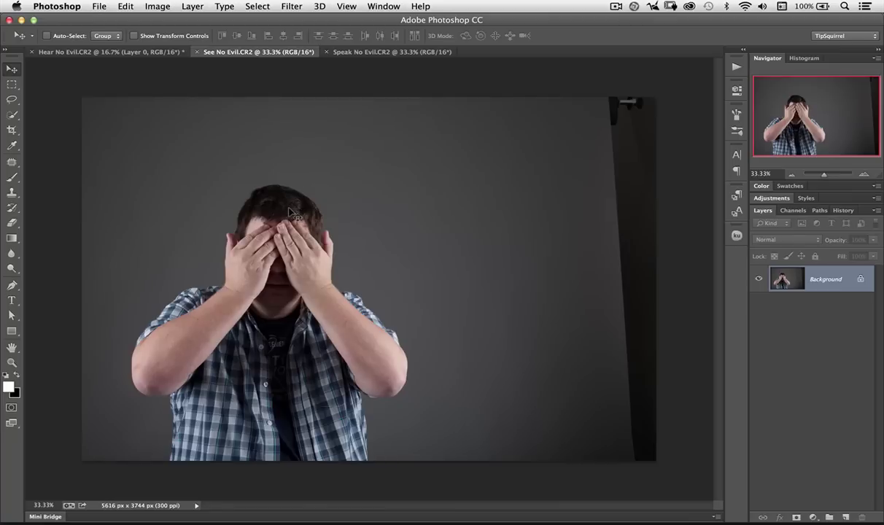
{"action": "left_click", "coordinate": [12, 130]}
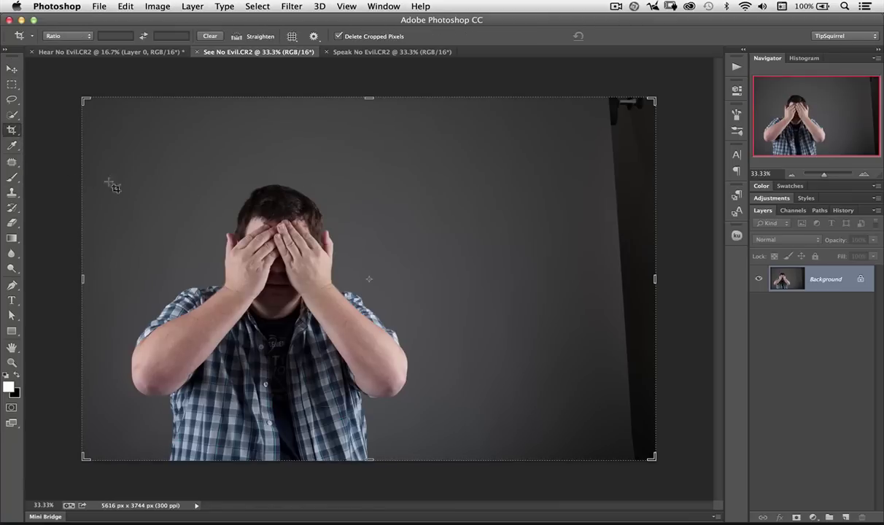
{"action": "left_click_drag", "start_coordinate": [368, 100], "coordinate": [366, 136]}
{"action": "left_click_drag", "start_coordinate": [654, 279], "coordinate": [537, 279]}
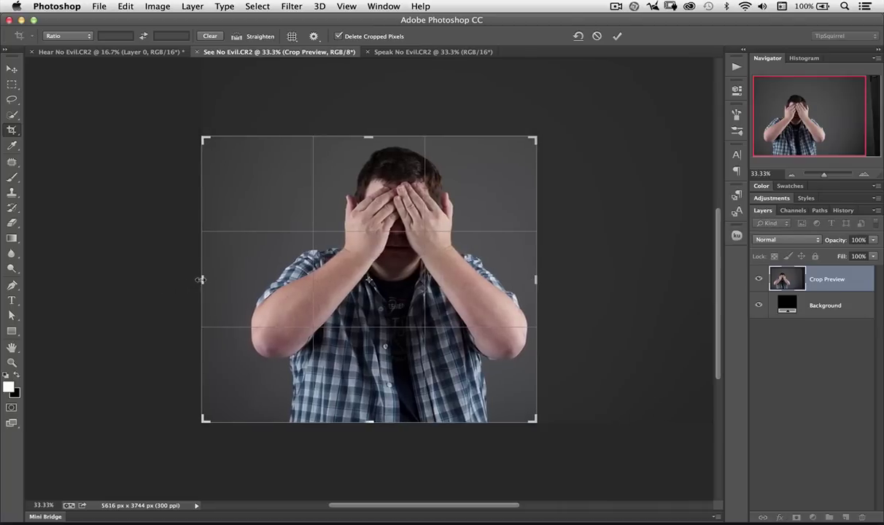
{"action": "left_click_drag", "start_coordinate": [202, 280], "coordinate": [218, 279]}
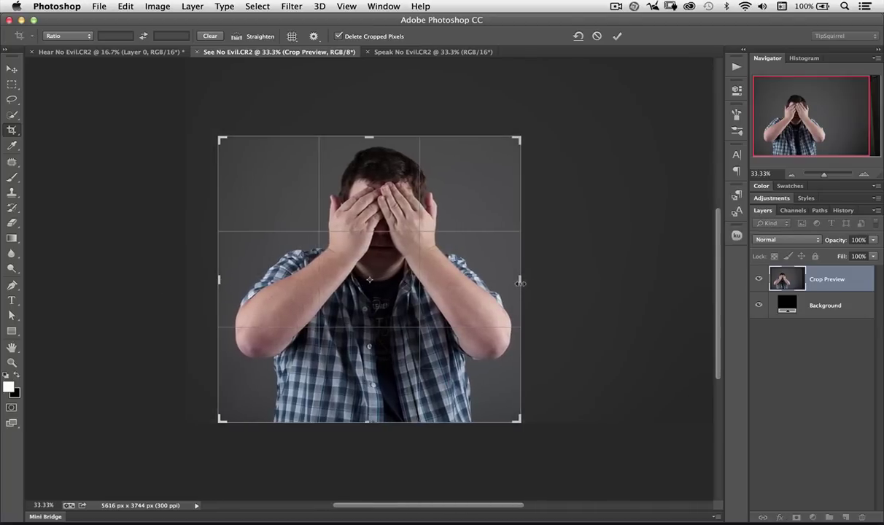
{"action": "left_click_drag", "start_coordinate": [520, 281], "coordinate": [529, 279]}
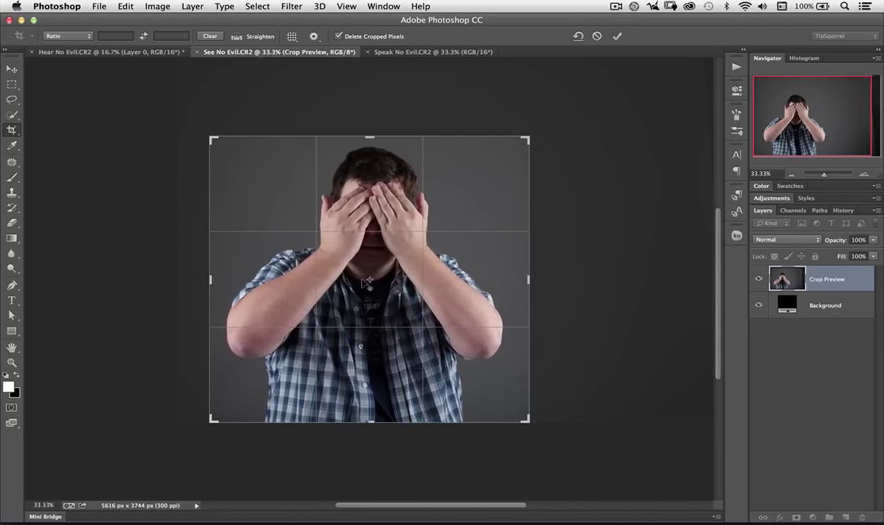
Apply the crop and drag the See No Evil photo onto the Hear No Evil canvas
{"action": "left_click", "coordinate": [618, 36]}
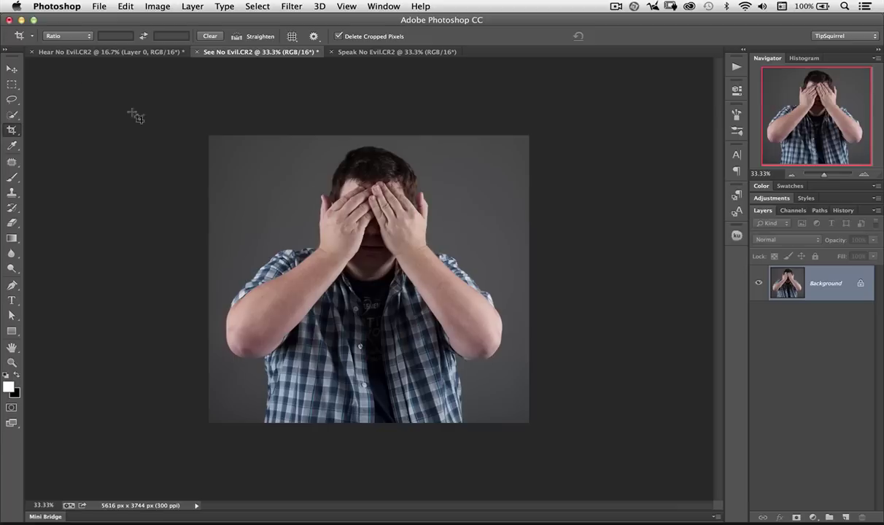
{"action": "left_click", "coordinate": [12, 68]}
{"action": "left_click_drag", "start_coordinate": [364, 253], "coordinate": [124, 50]}
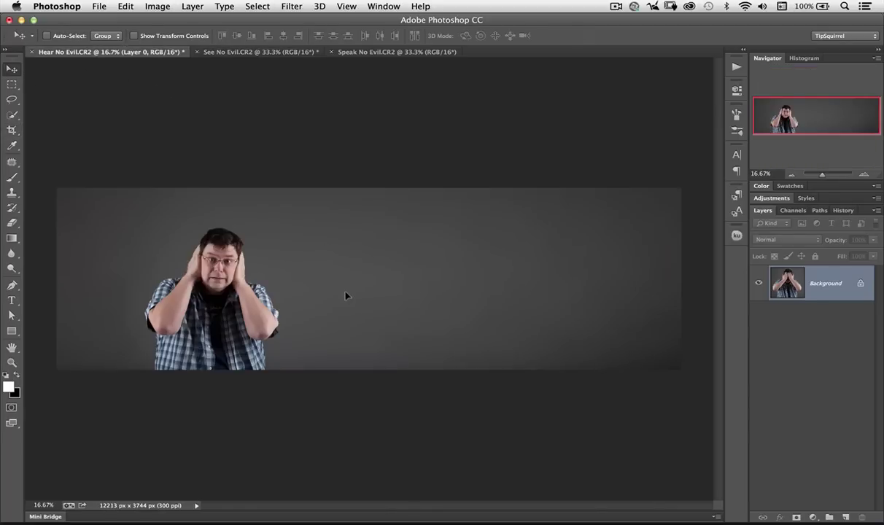
{"action": "left_click_drag", "start_coordinate": [347, 296], "coordinate": [341, 361]}
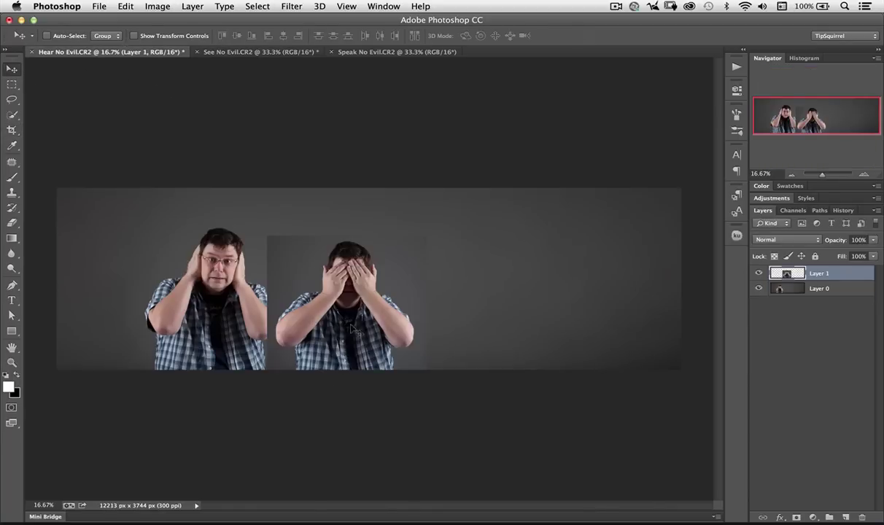
Align Layer 1 beside the first man at lowered opacity, then restore 100% opacity
{"action": "left_click_drag", "start_coordinate": [833, 240], "coordinate": [767, 227]}
{"action": "mouse_move", "coordinate": [354, 305]}
{"action": "left_mouse_down"}
{"action": "mouse_move", "coordinate": [223, 295]}
{"action": "mouse_move", "coordinate": [234, 263]}
{"action": "mouse_move", "coordinate": [219, 283]}
{"action": "mouse_move", "coordinate": [219, 292]}
{"action": "mouse_move", "coordinate": [362, 292]}
{"action": "left_mouse_up"}
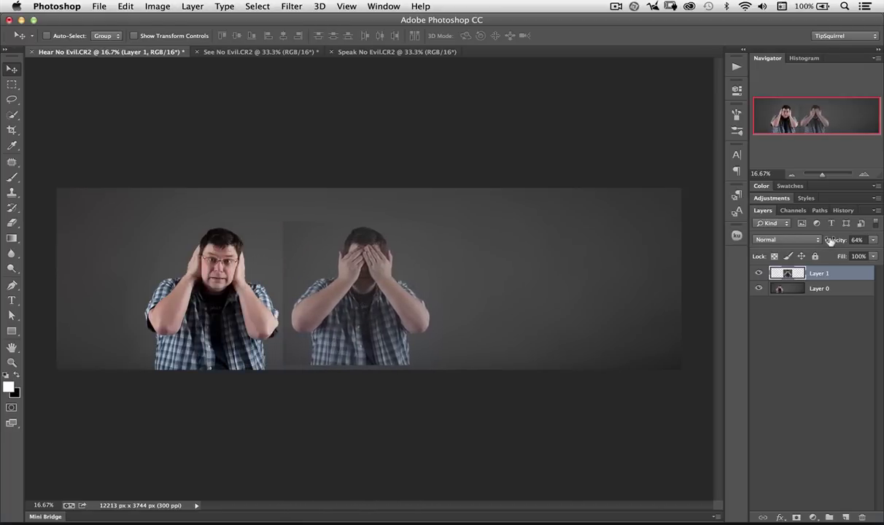
{"action": "left_click_drag", "start_coordinate": [831, 242], "coordinate": [883, 258]}
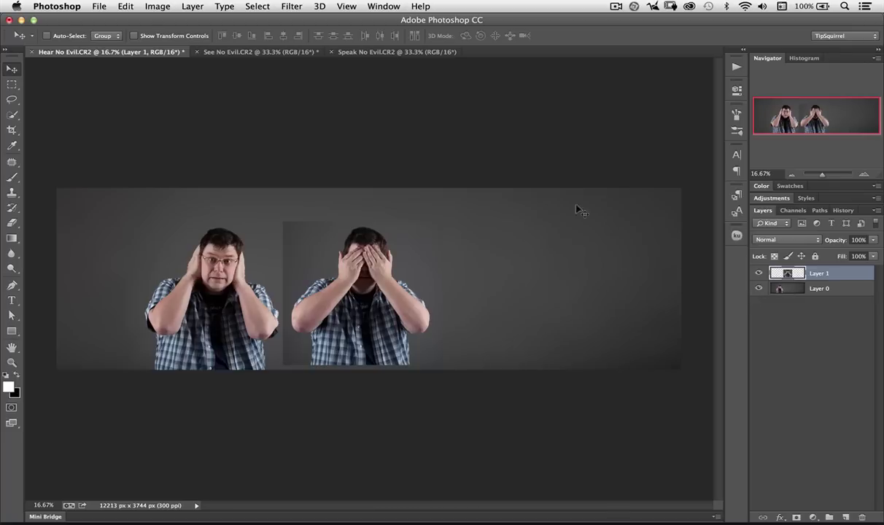
Crop Speak No Evil to 3170 × 2985 px by trimming the left, right and top
{"action": "left_click", "coordinate": [369, 52]}
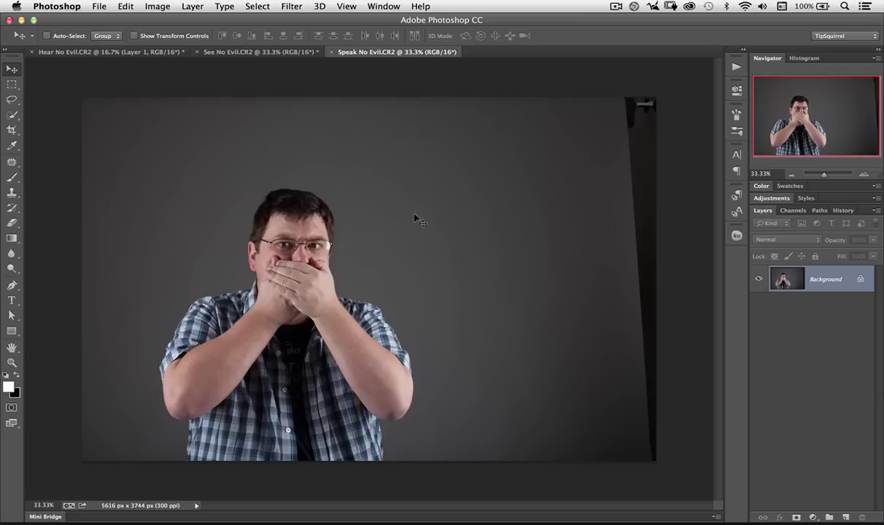
{"action": "left_click", "coordinate": [12, 129]}
{"action": "left_click_drag", "start_coordinate": [80, 279], "coordinate": [104, 278]}
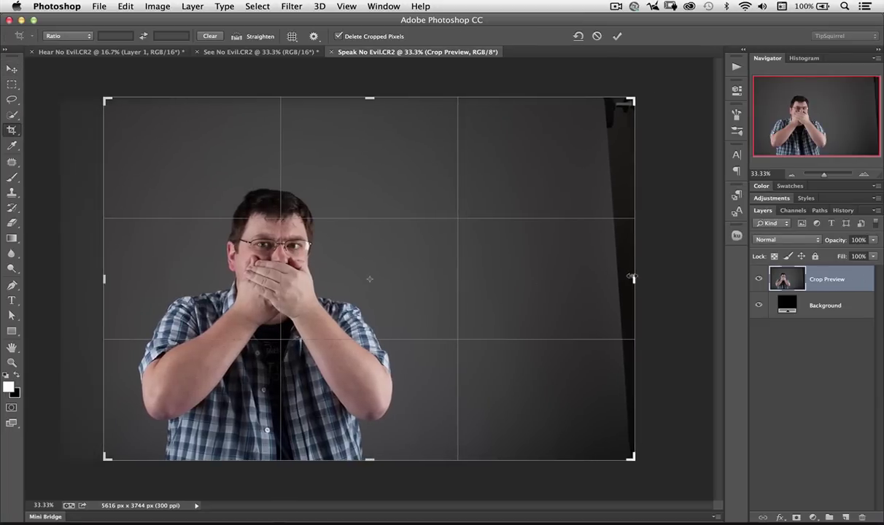
{"action": "left_click_drag", "start_coordinate": [633, 278], "coordinate": [514, 309]}
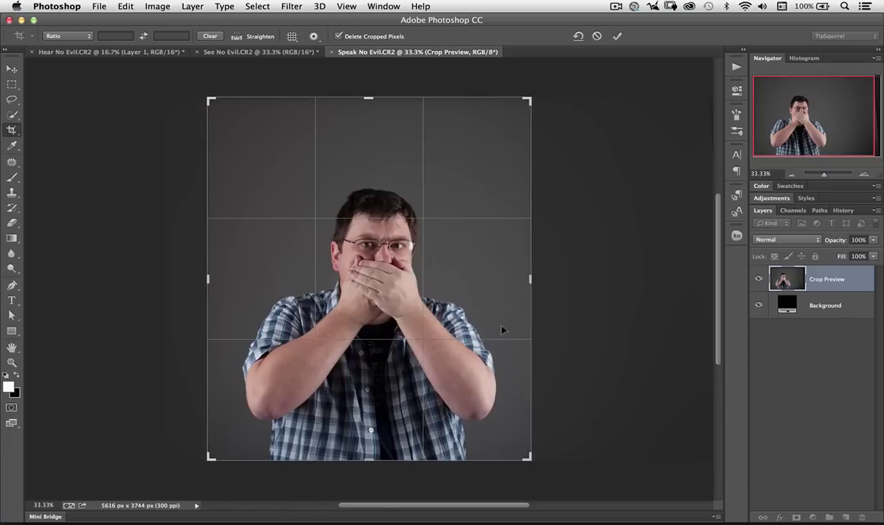
{"action": "left_click_drag", "start_coordinate": [368, 96], "coordinate": [369, 135]}
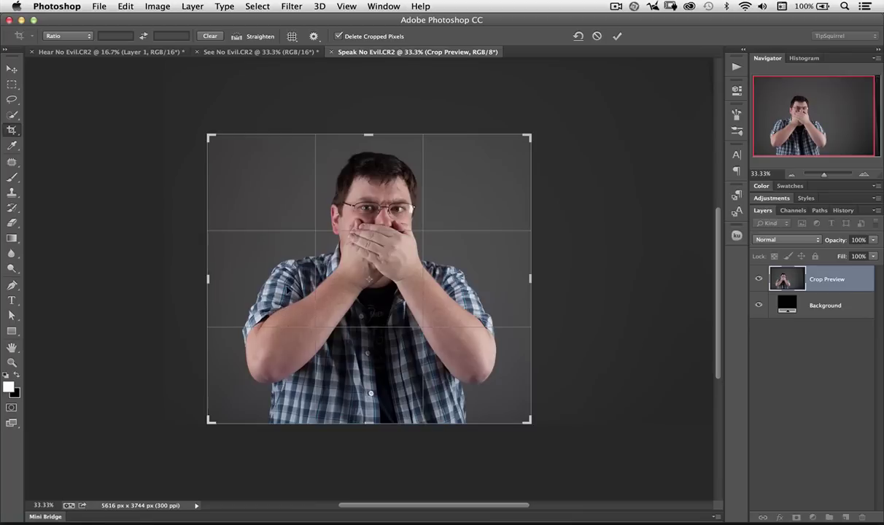
{"action": "left_click", "coordinate": [617, 36]}
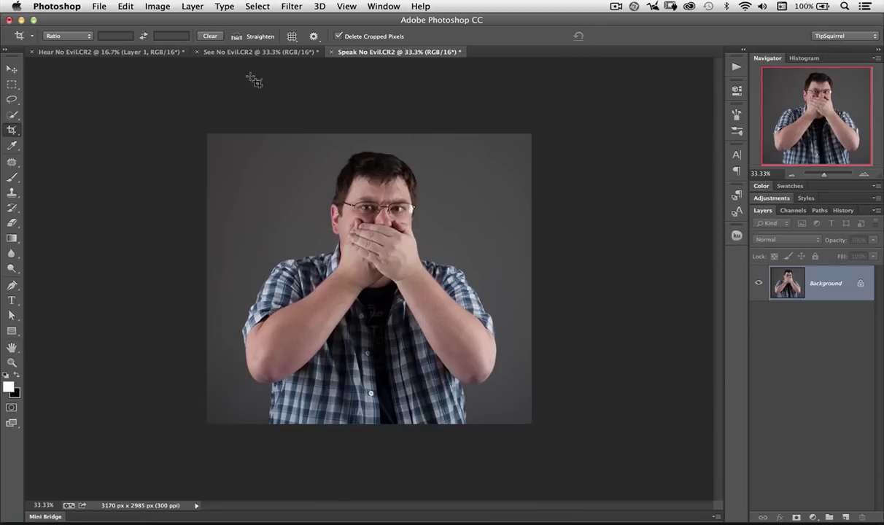
Bring Speak No Evil in as Layer 2 and align it on the right at 100% opacity
{"action": "left_click", "coordinate": [11, 67]}
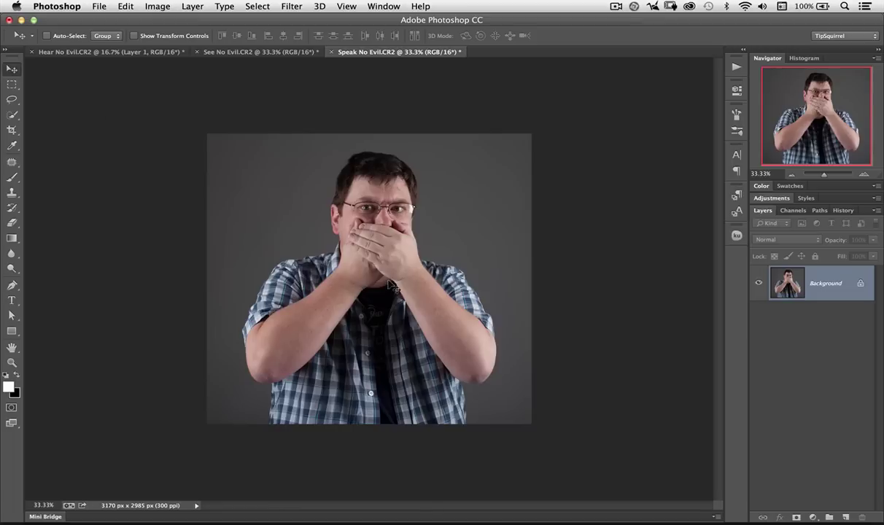
{"action": "left_click_drag", "start_coordinate": [365, 272], "coordinate": [136, 52]}
{"action": "left_click_drag", "start_coordinate": [530, 313], "coordinate": [531, 312]}
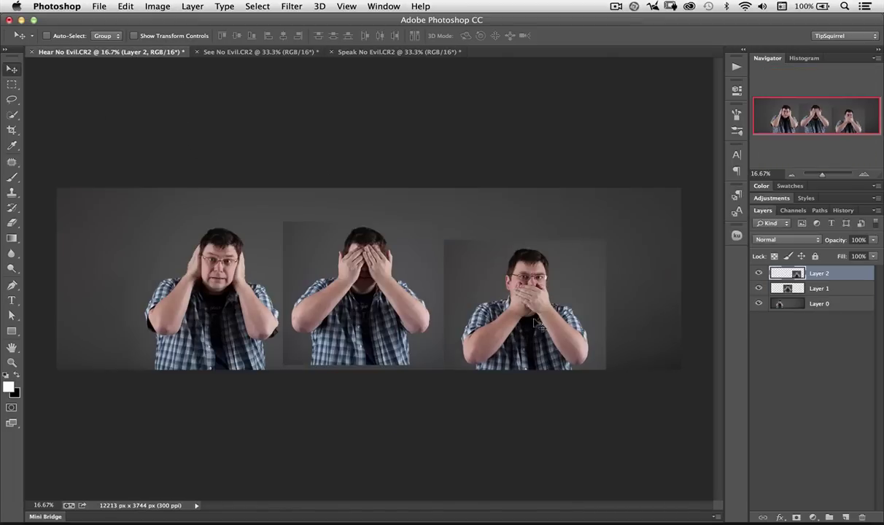
{"action": "left_click_drag", "start_coordinate": [835, 241], "coordinate": [766, 226]}
{"action": "mouse_move", "coordinate": [532, 287]}
{"action": "left_mouse_down"}
{"action": "mouse_move", "coordinate": [482, 268]}
{"action": "mouse_move", "coordinate": [369, 274]}
{"action": "mouse_move", "coordinate": [369, 332]}
{"action": "mouse_move", "coordinate": [452, 329]}
{"action": "mouse_move", "coordinate": [492, 295]}
{"action": "mouse_move", "coordinate": [525, 296]}
{"action": "mouse_move", "coordinate": [518, 296]}
{"action": "left_mouse_up"}
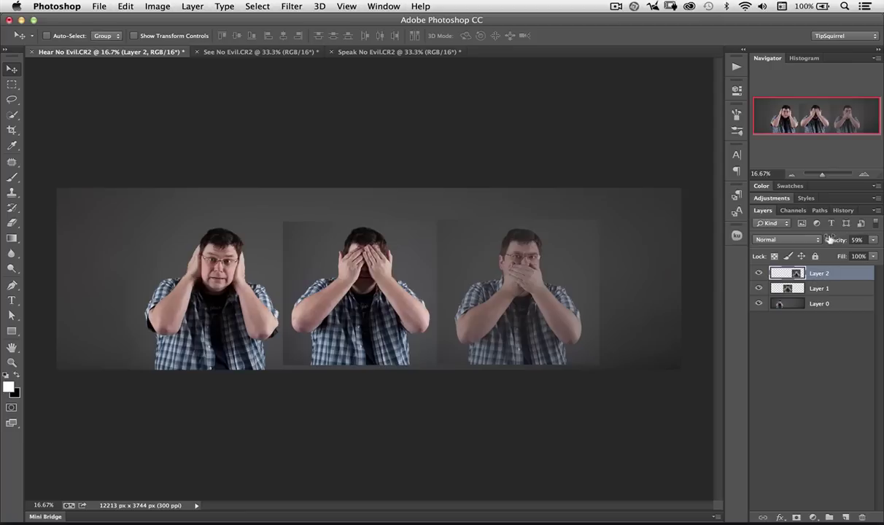
{"action": "key", "text": "0"}
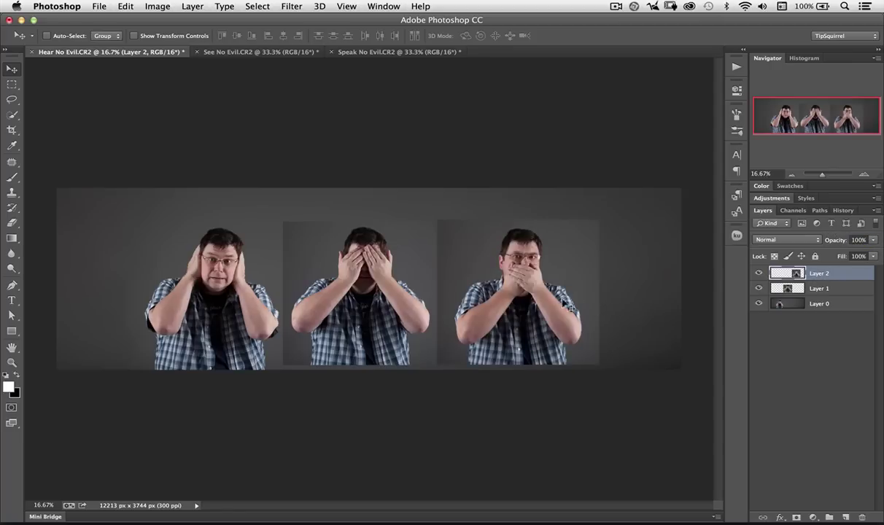
Crop all four ragged edges of the combined image down to 9429 x 3102 px
{"action": "left_click", "coordinate": [12, 130]}
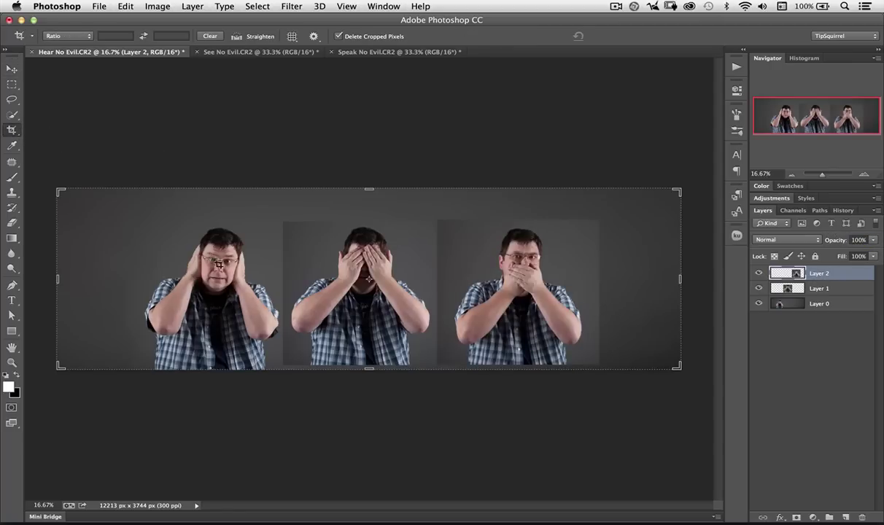
{"action": "left_click_drag", "start_coordinate": [58, 278], "coordinate": [95, 278]}
{"action": "left_click_drag", "start_coordinate": [645, 275], "coordinate": [609, 277]}
{"action": "left_click_drag", "start_coordinate": [369, 368], "coordinate": [370, 361]}
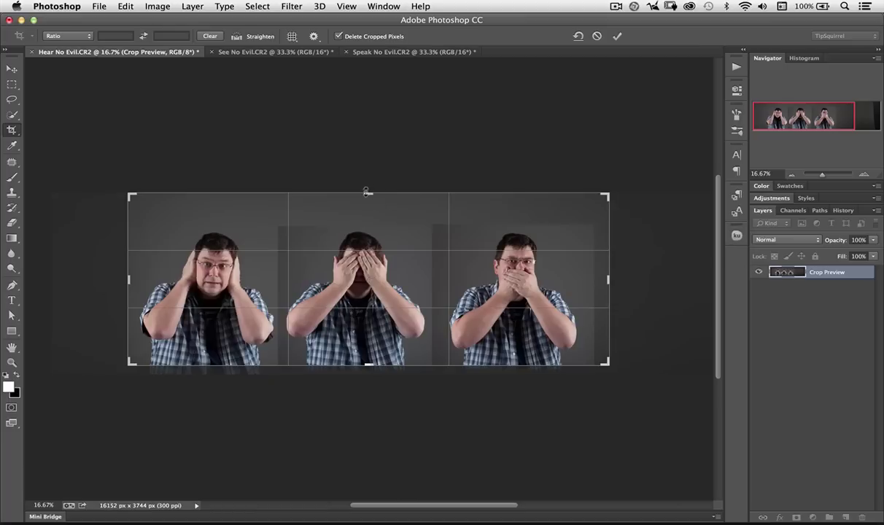
{"action": "left_click_drag", "start_coordinate": [368, 194], "coordinate": [367, 204]}
{"action": "left_click", "coordinate": [617, 35]}
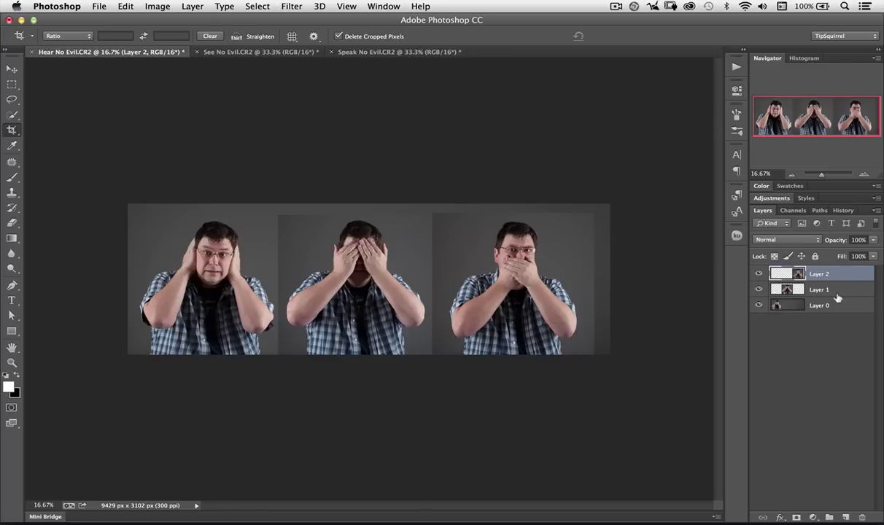
Auto-blend Layers 0–2 as Stack Images with Seamless Tones and Colors
{"action": "left_click", "coordinate": [840, 307], "text": "shift"}
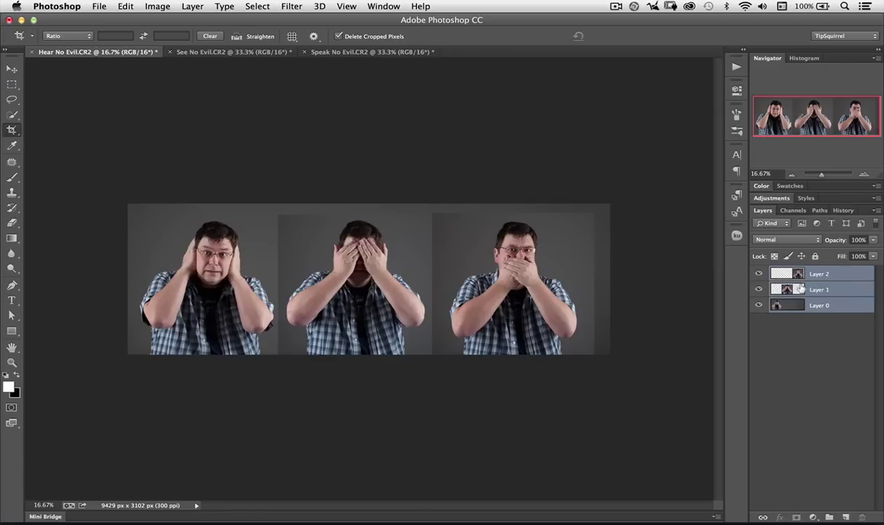
{"action": "left_click", "coordinate": [127, 7]}
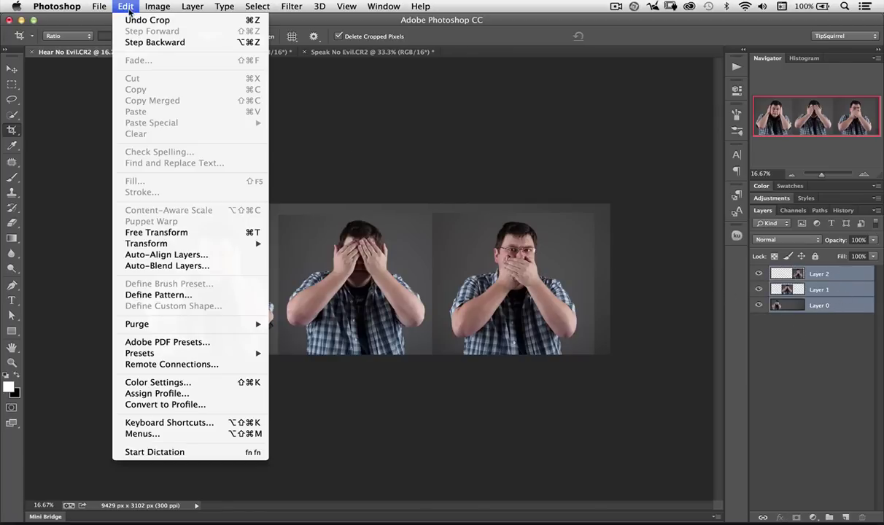
{"action": "left_click", "coordinate": [149, 267]}
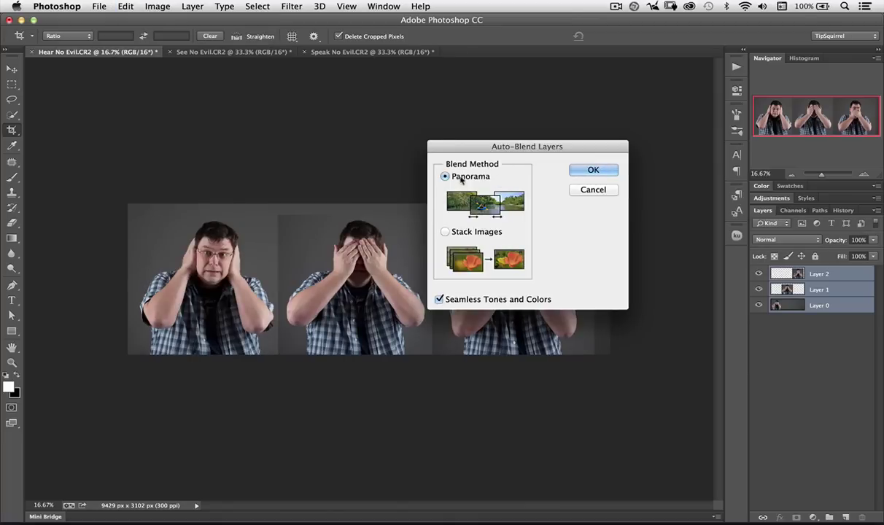
{"action": "left_click", "coordinate": [447, 234]}
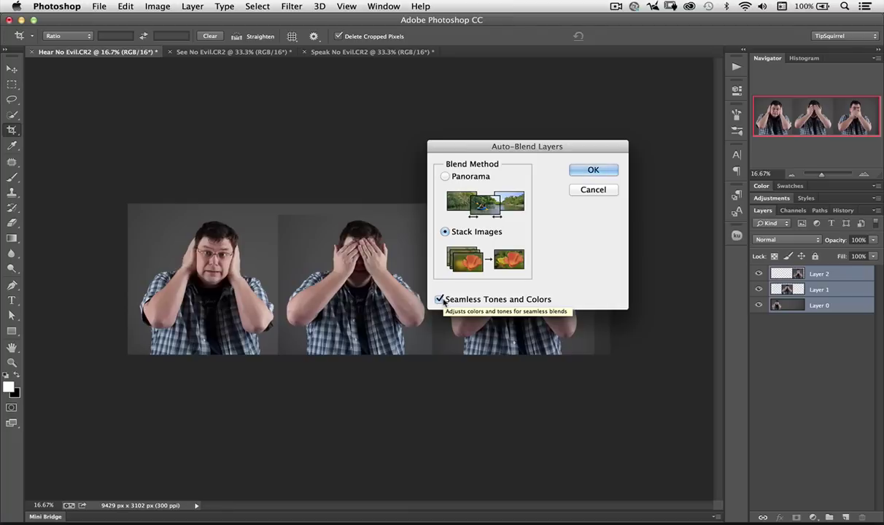
{"action": "left_click", "coordinate": [588, 171]}
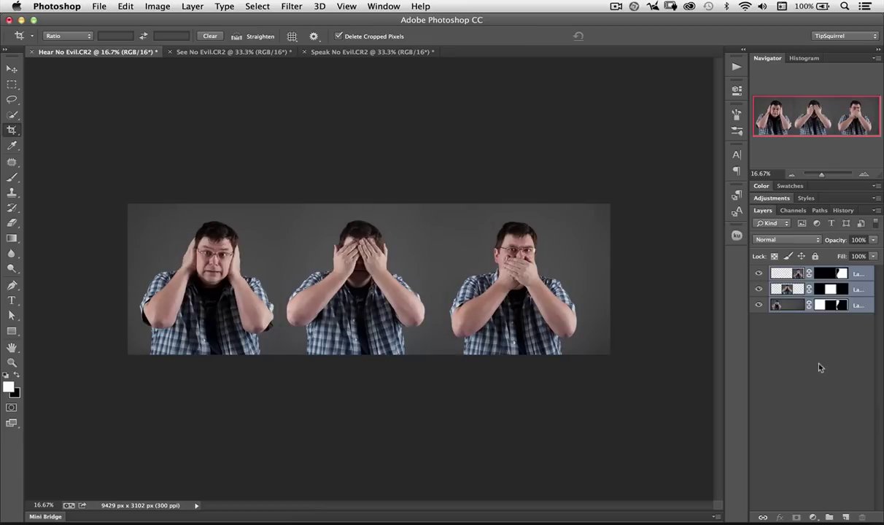
Zoom in to inspect the blended seams, then merge the blended layers into one layer
{"action": "left_click", "coordinate": [866, 175]}
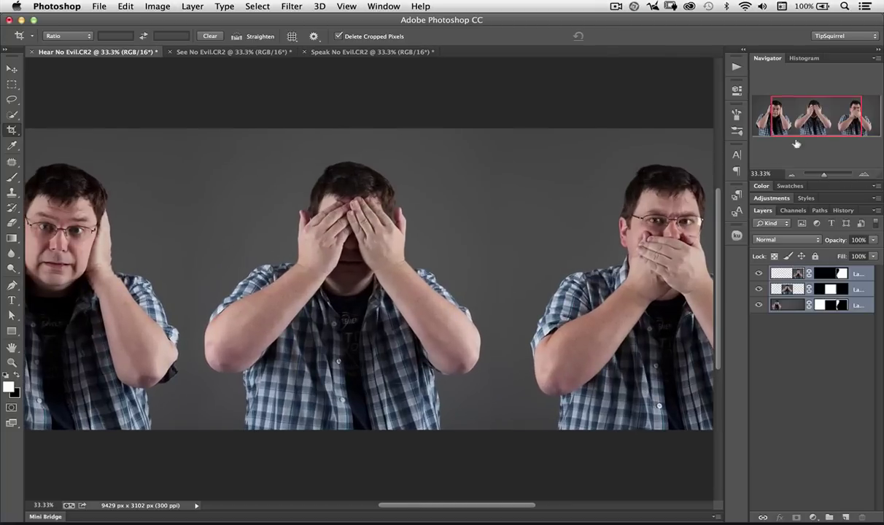
{"action": "left_click_drag", "start_coordinate": [802, 139], "coordinate": [788, 119]}
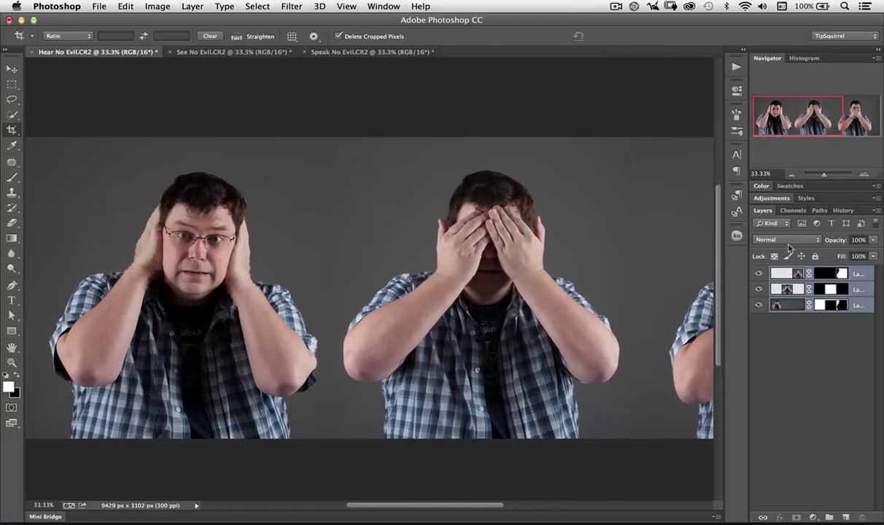
{"action": "left_click", "coordinate": [792, 175]}
{"action": "left_click", "coordinate": [791, 175]}
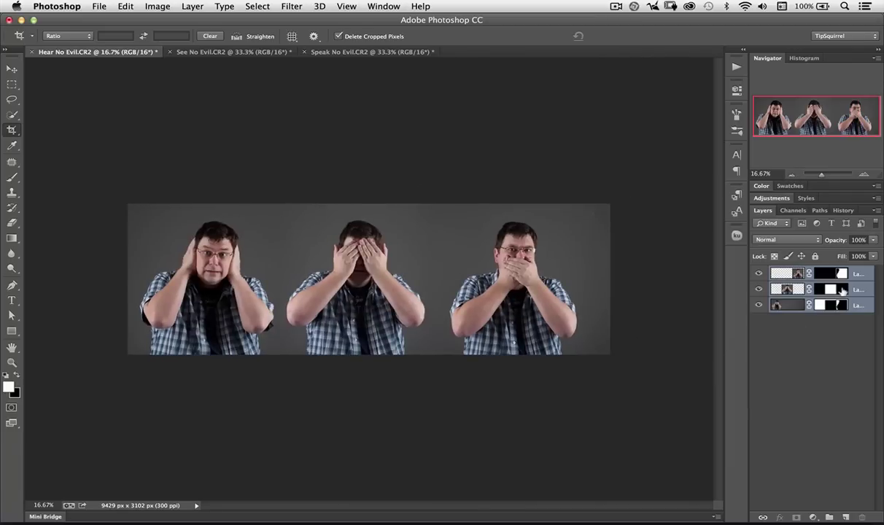
{"action": "left_click", "coordinate": [874, 211]}
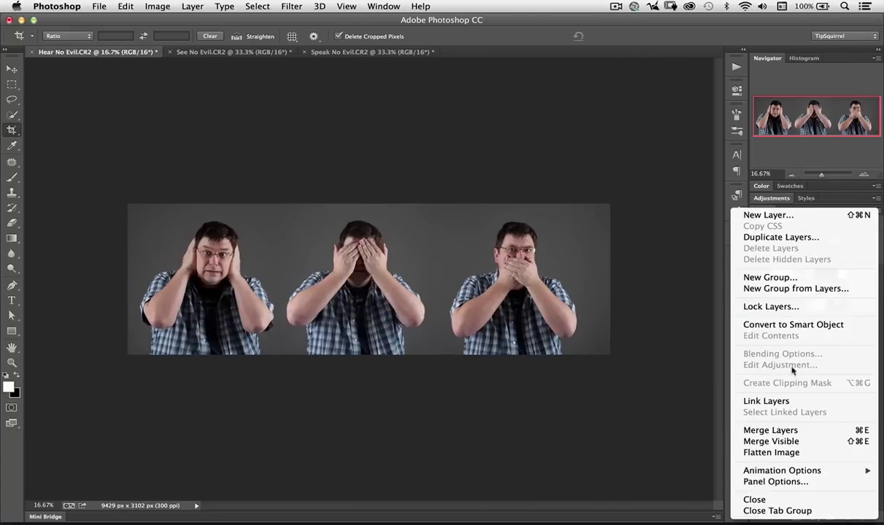
{"action": "left_click", "coordinate": [791, 432]}
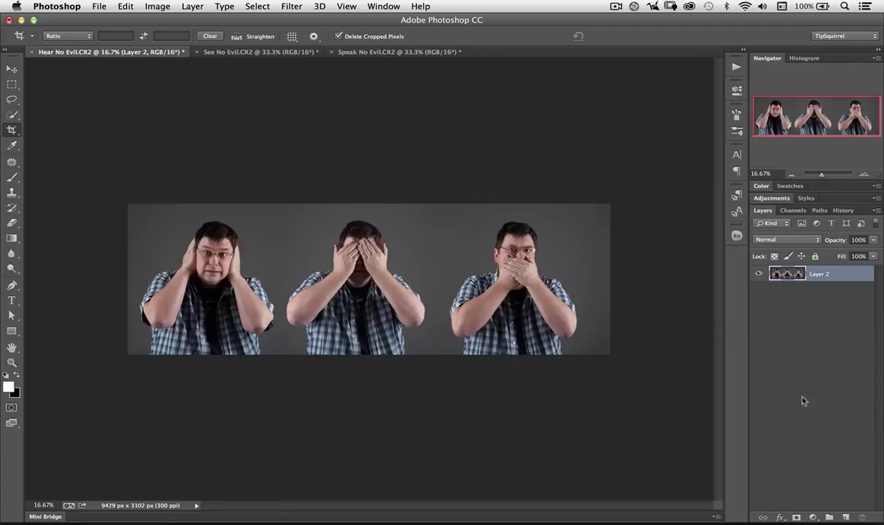
Add a new empty layer and pick an enlarged Brush tool
{"action": "left_click", "coordinate": [845, 517]}
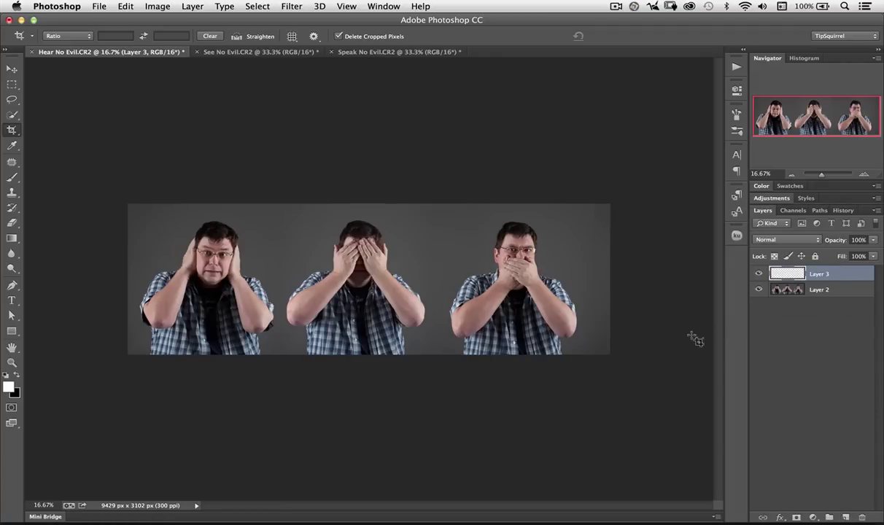
{"action": "left_click", "coordinate": [12, 177]}
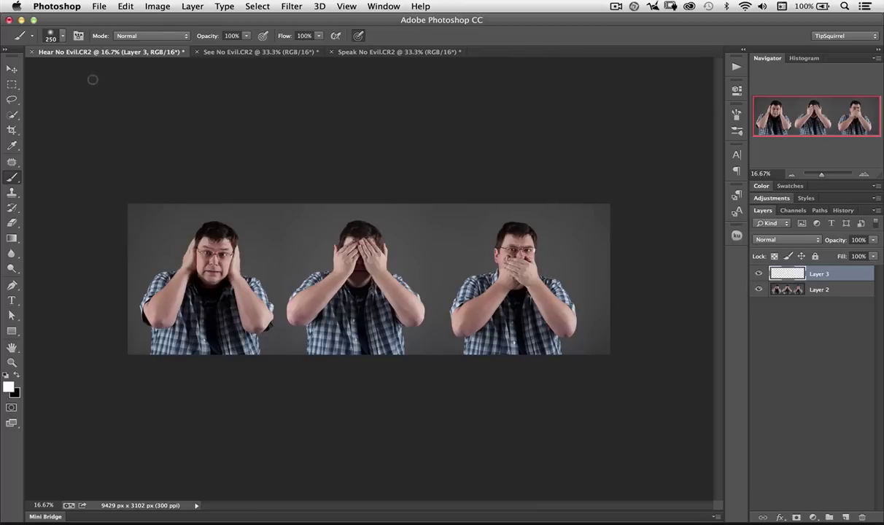
{"action": "key", "text": "bracketright"}
{"action": "key", "text": "bracketright"}
{"action": "key", "text": "bracketright"}
{"action": "key", "text": "bracketright"}
{"action": "key", "text": "bracketright"}
{"action": "key", "text": "bracketright"}
{"action": "key", "text": "bracketright"}
{"action": "key", "text": "bracketright"}
{"action": "key", "text": "bracketright"}
{"action": "key", "text": "bracketright"}
{"action": "key", "text": "bracketright"}
{"action": "key", "text": "bracketright"}
{"action": "key", "text": "bracketright"}
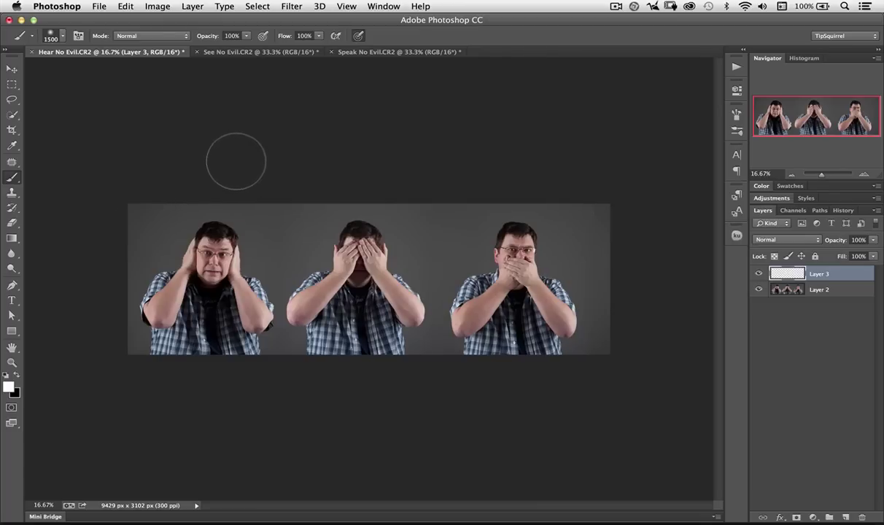
{"action": "key", "text": "bracketright"}
{"action": "key", "text": "bracketright"}
{"action": "key", "text": "bracketright"}
{"action": "key", "text": "bracketright"}
{"action": "key", "text": "bracketright"}
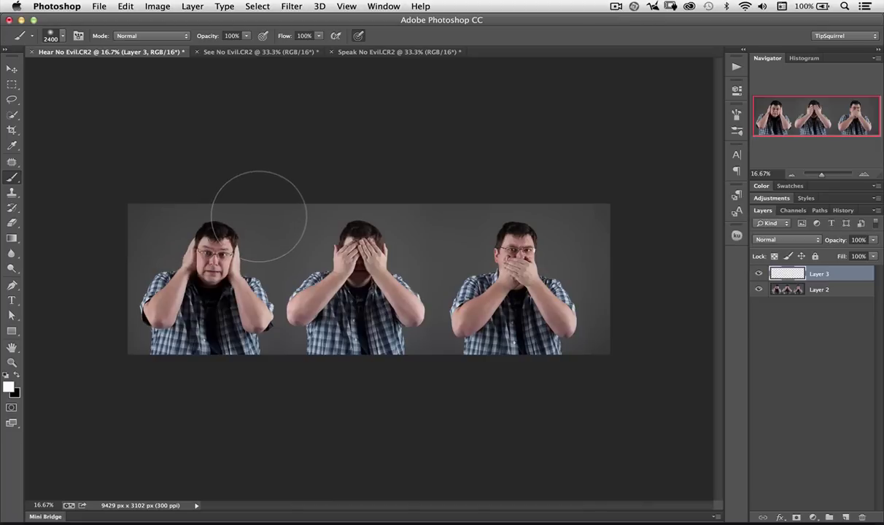
Paint white glows above the left figure, between the middle and right figures, and top-right
{"action": "left_click", "coordinate": [257, 213]}
{"action": "key", "text": "bracketright"}
{"action": "key", "text": "bracketright"}
{"action": "key", "text": "bracketright"}
{"action": "key", "text": "bracketright"}
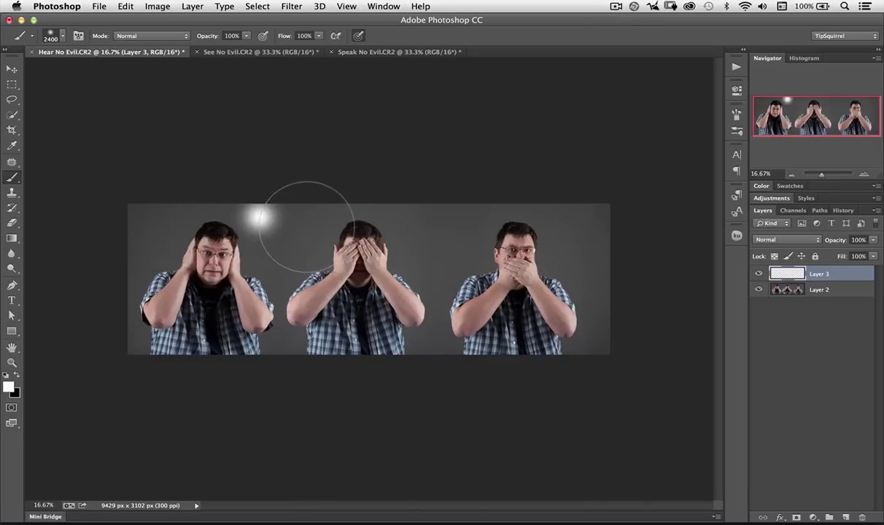
{"action": "key", "text": "super+z"}
{"action": "left_click", "coordinate": [260, 221]}
{"action": "key", "text": "super+z"}
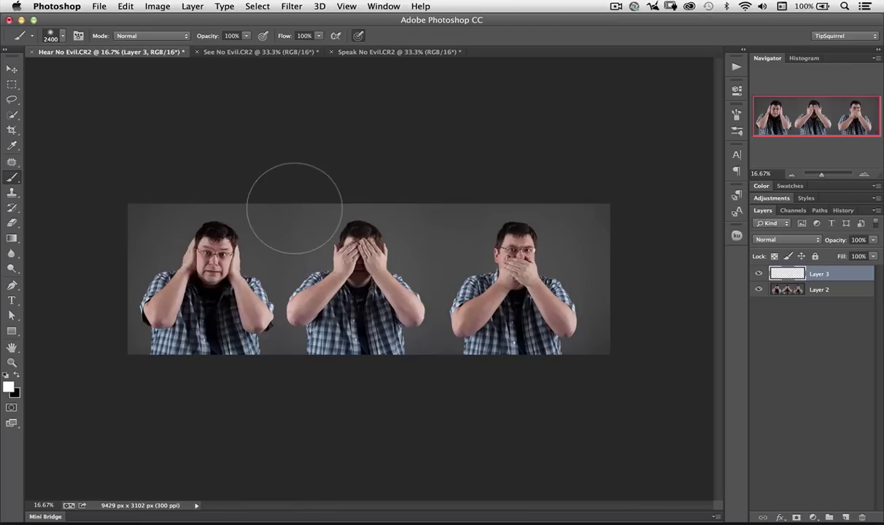
{"action": "left_click", "coordinate": [261, 220]}
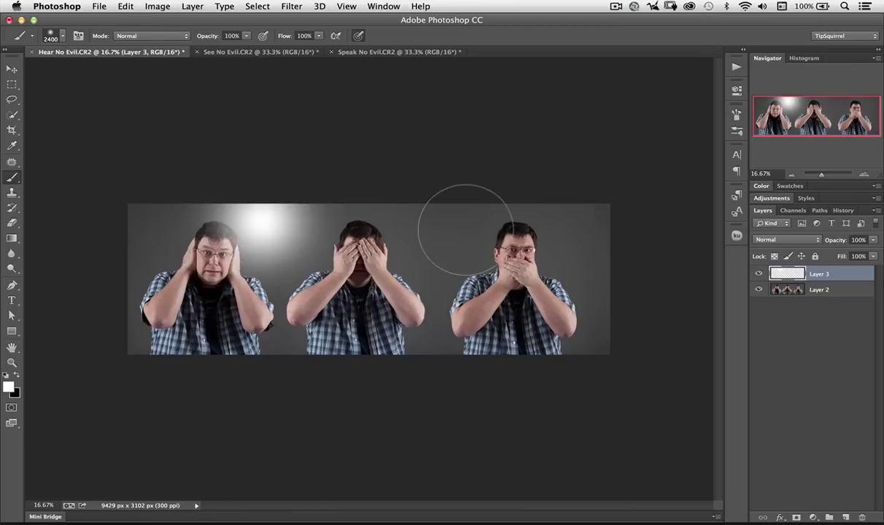
{"action": "left_click", "coordinate": [432, 292]}
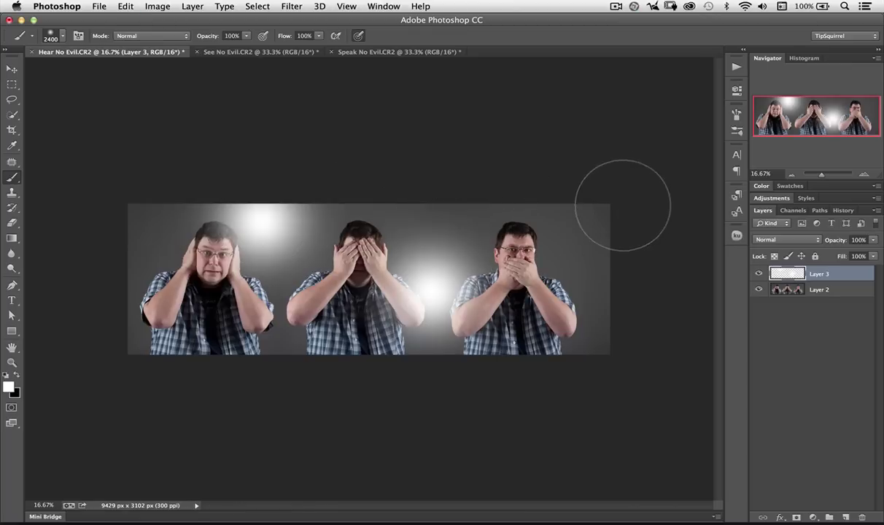
{"action": "left_click", "coordinate": [588, 221]}
Set Layer 3 to Soft Light at 80% opacity and paint more white above the middle figure
{"action": "left_click", "coordinate": [762, 239]}
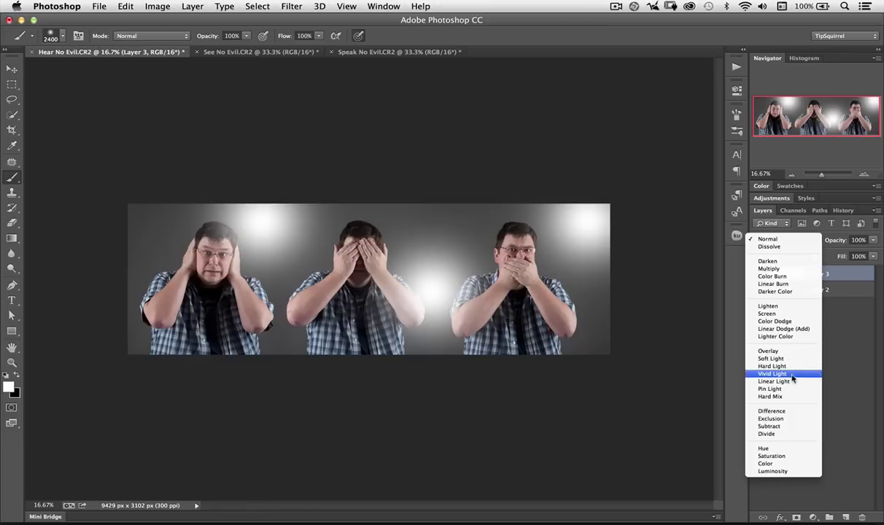
{"action": "left_click", "coordinate": [793, 359]}
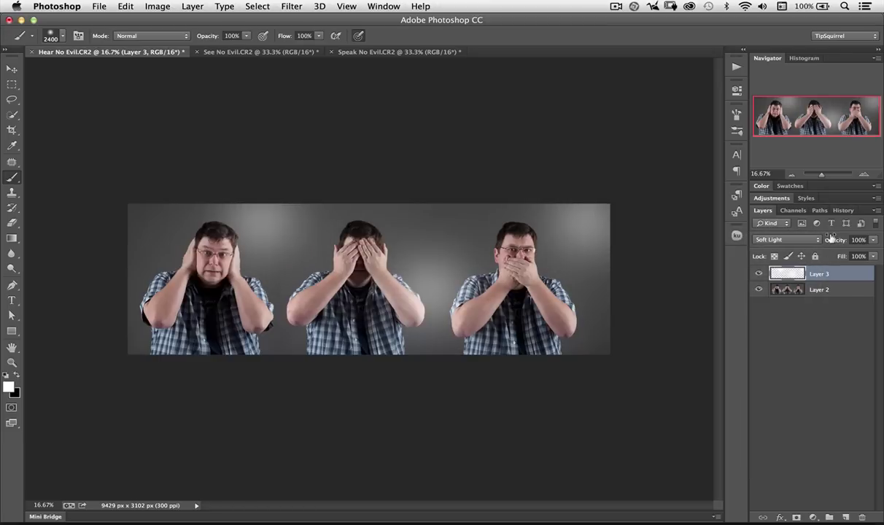
{"action": "left_click_drag", "start_coordinate": [831, 239], "coordinate": [818, 241]}
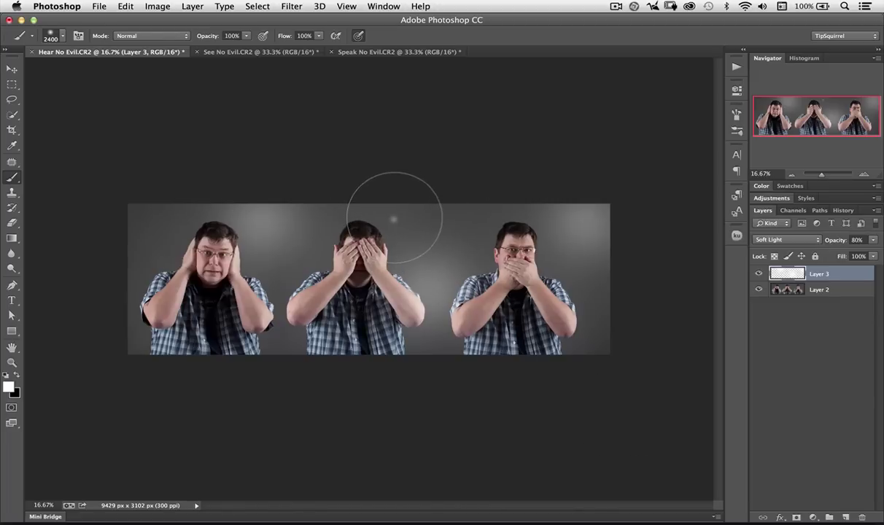
{"action": "left_click", "coordinate": [385, 187]}
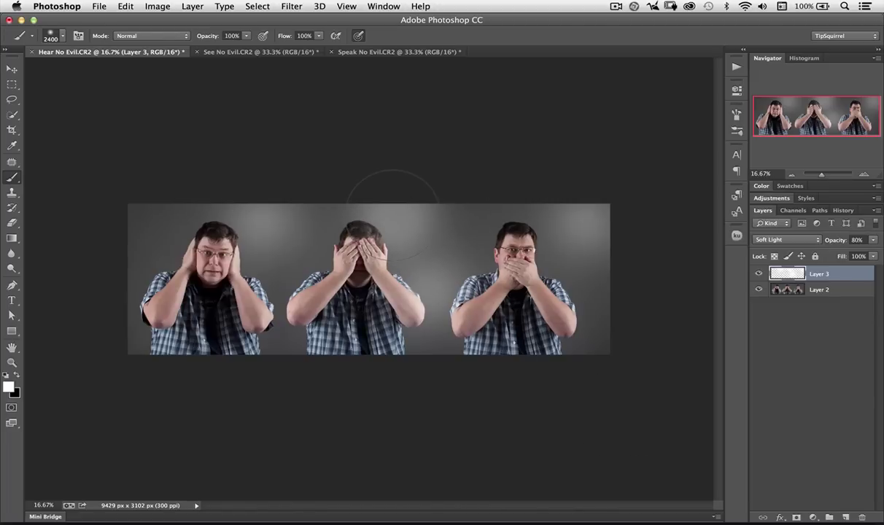